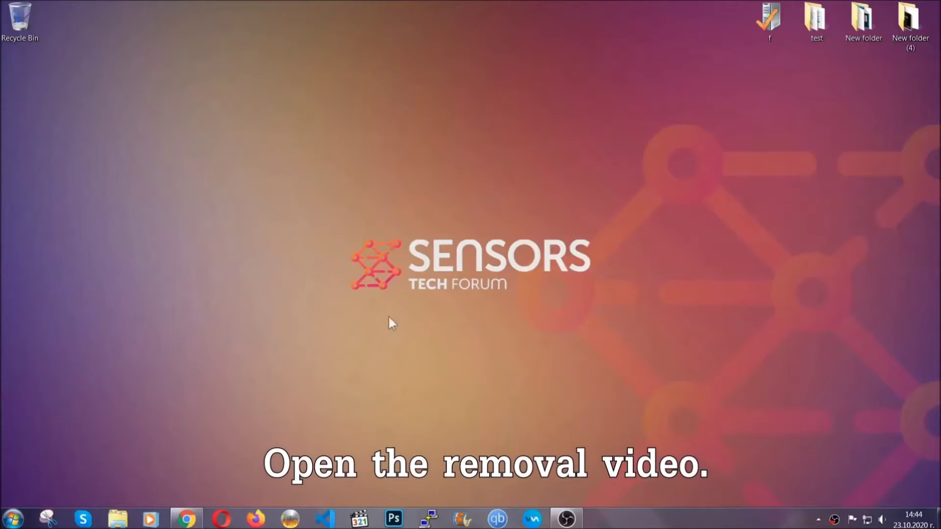
Step: Restore the Chrome window showing the 'How to Remove a Ransomware Virus (Windows)' YouTube video
{"action": "left_click", "coordinate": [186, 521]}
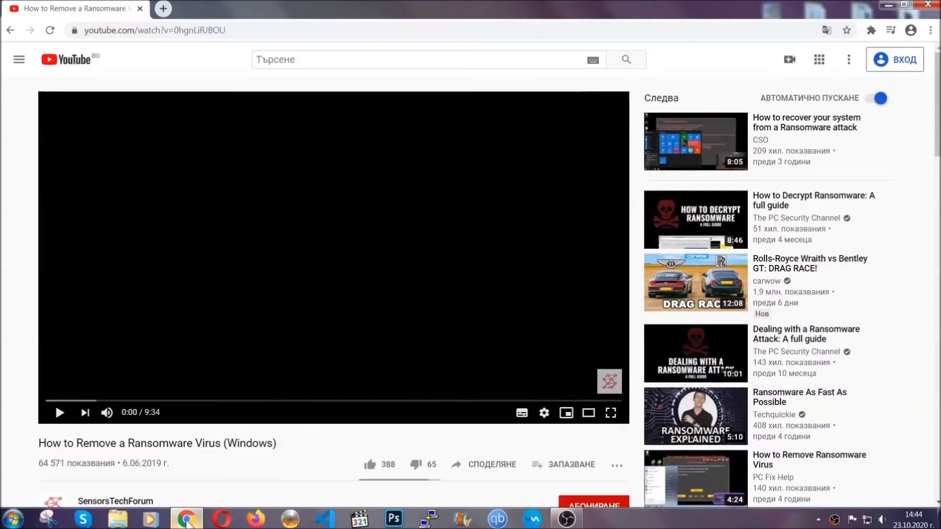
Step: Follow the description link to the SensorsTechForum page and open the downloaded SpyHunter-Installer.exe
{"action": "scroll", "coordinate": [169, 395], "scroll_direction": "down", "scroll_amount": 4}
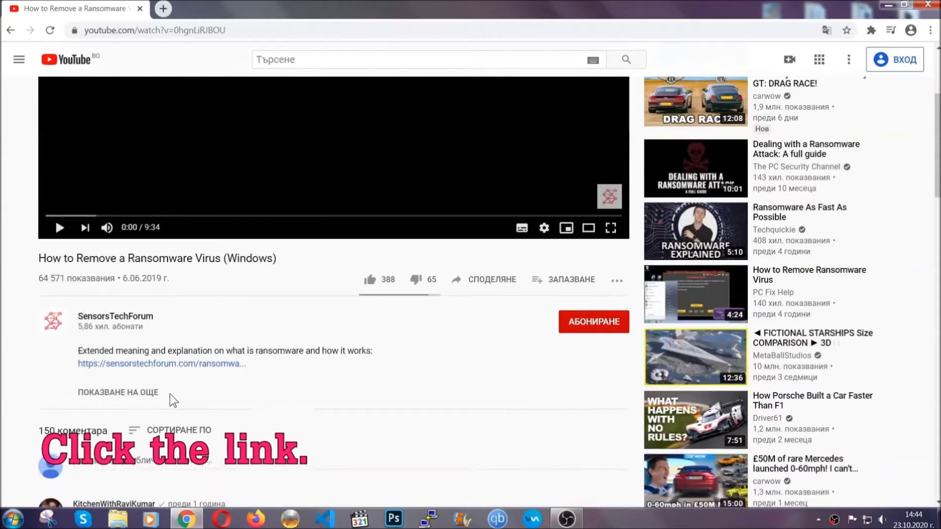
{"action": "left_click", "coordinate": [189, 364]}
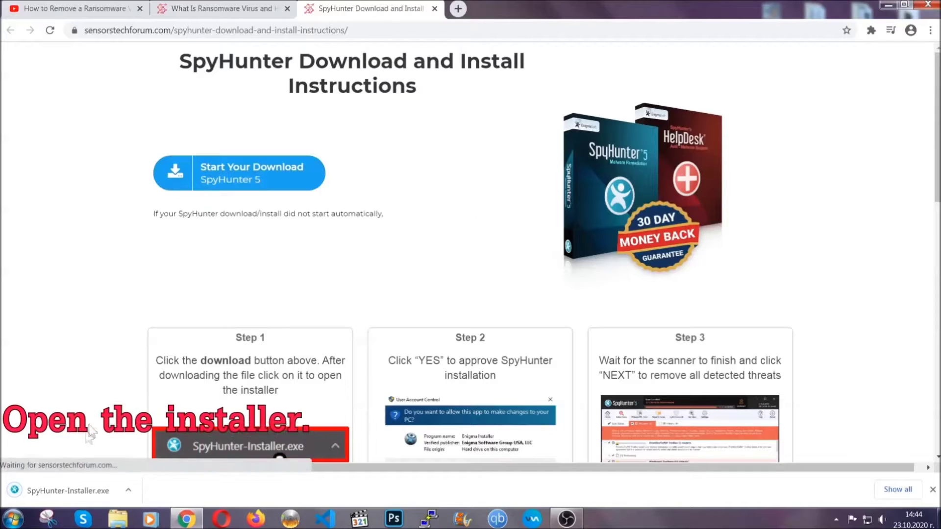
{"action": "left_click", "coordinate": [67, 489]}
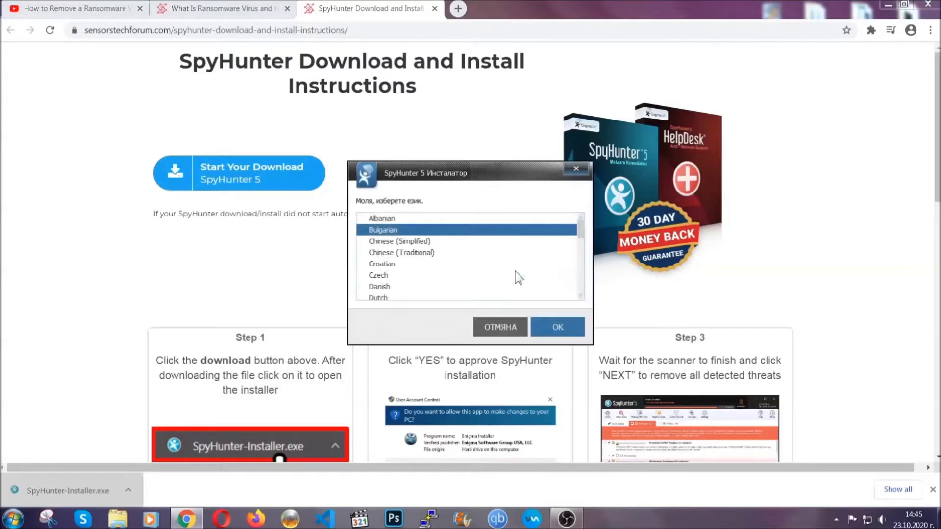
Step: Install SpyHunter 5 in English, accepting the EULA and Privacy Policy, and finish setup
{"action": "scroll", "coordinate": [485, 270], "scroll_direction": "down", "scroll_amount": 2}
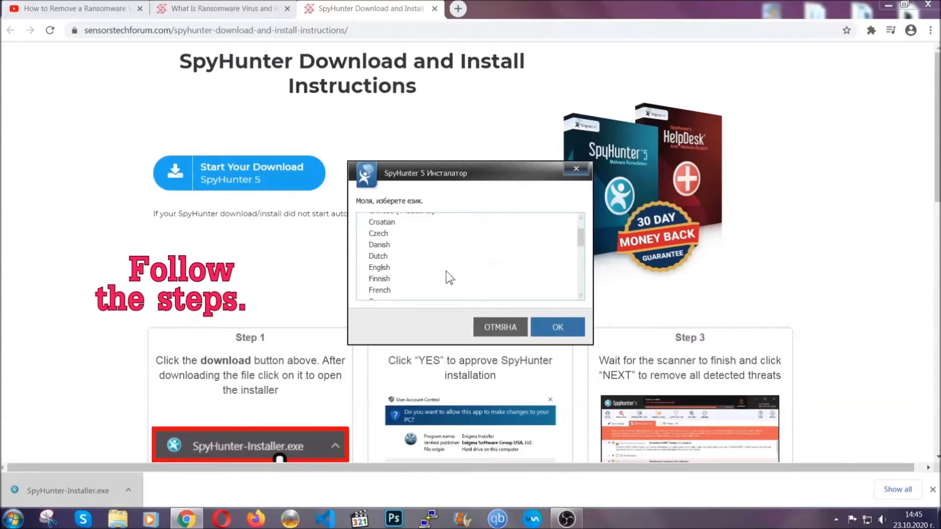
{"action": "left_click", "coordinate": [443, 268]}
{"action": "left_click", "coordinate": [546, 326]}
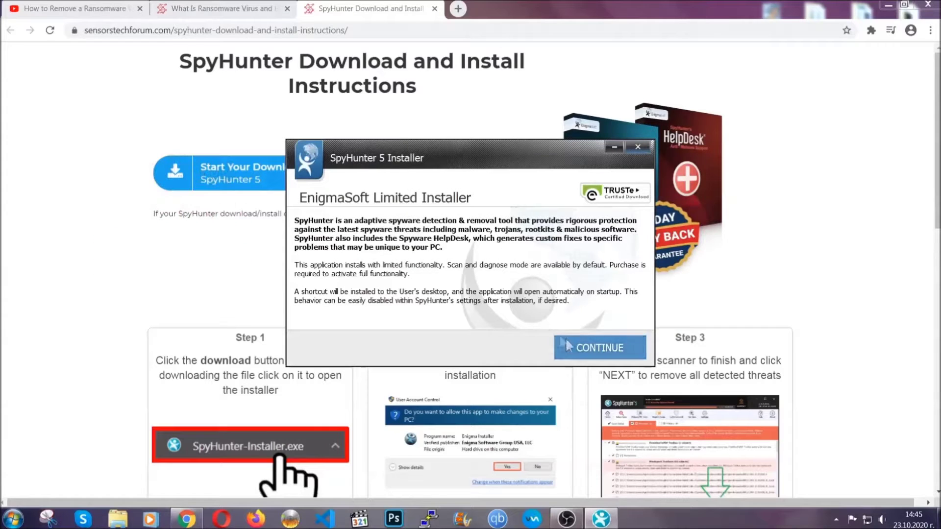
{"action": "left_click", "coordinate": [568, 345]}
{"action": "left_click", "coordinate": [540, 319]}
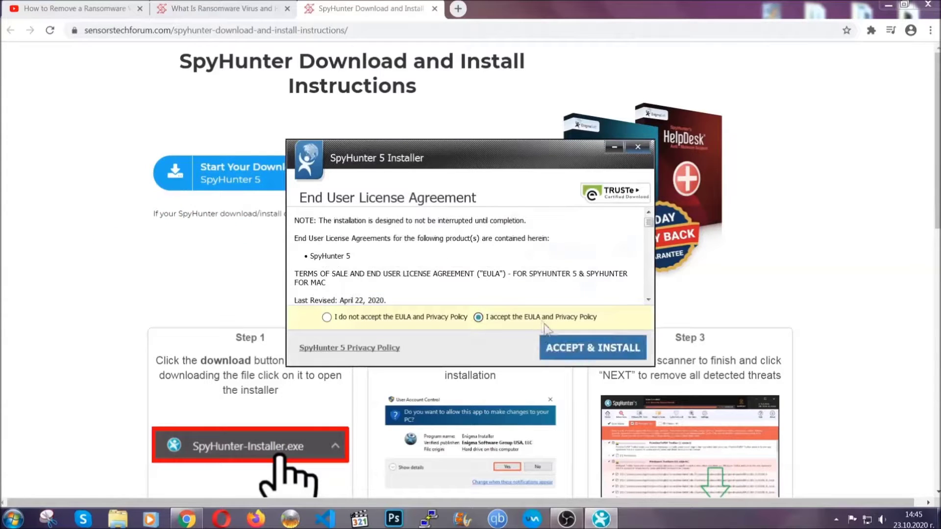
{"action": "left_click", "coordinate": [563, 348]}
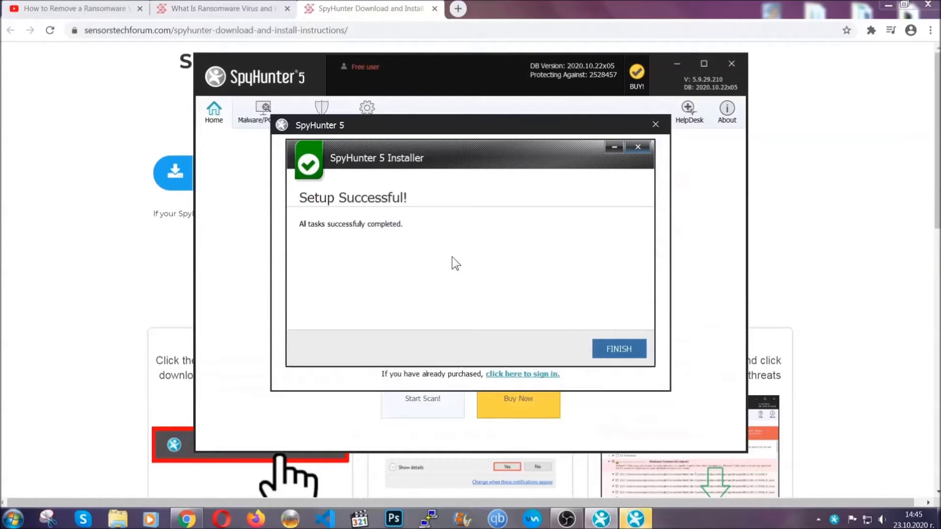
{"action": "left_click", "coordinate": [602, 350]}
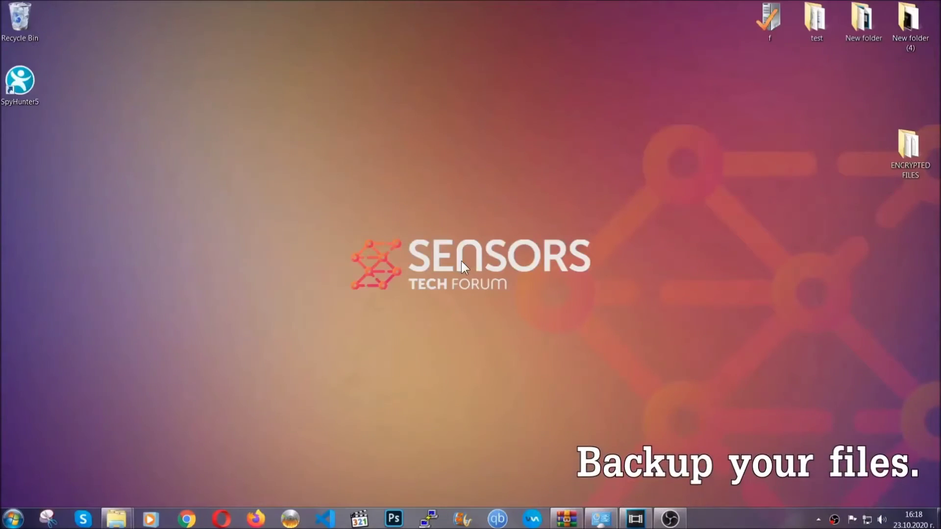
Step: Copy the six .efji files from the ENCRYPTED FILES folder
{"action": "double_click", "coordinate": [904, 151]}
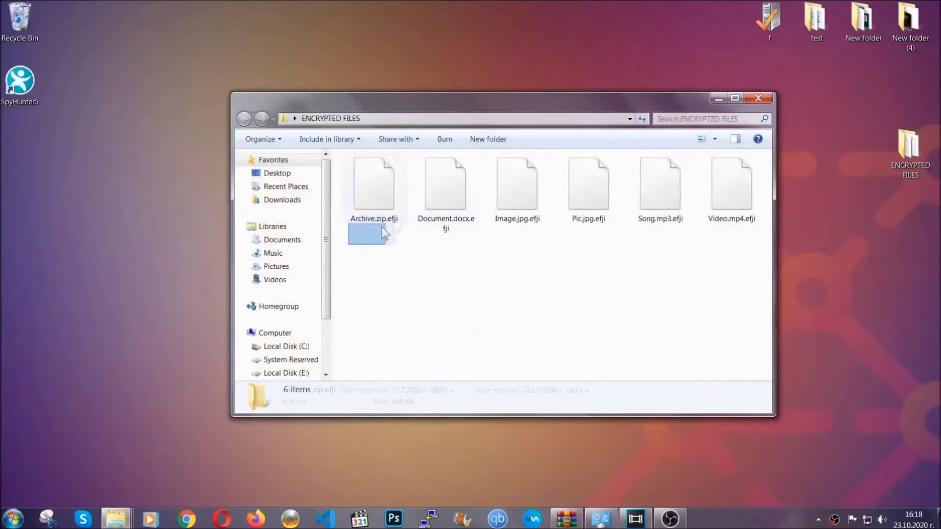
{"action": "left_click_drag", "start_coordinate": [385, 232], "coordinate": [736, 174]}
{"action": "right_click", "coordinate": [737, 174]}
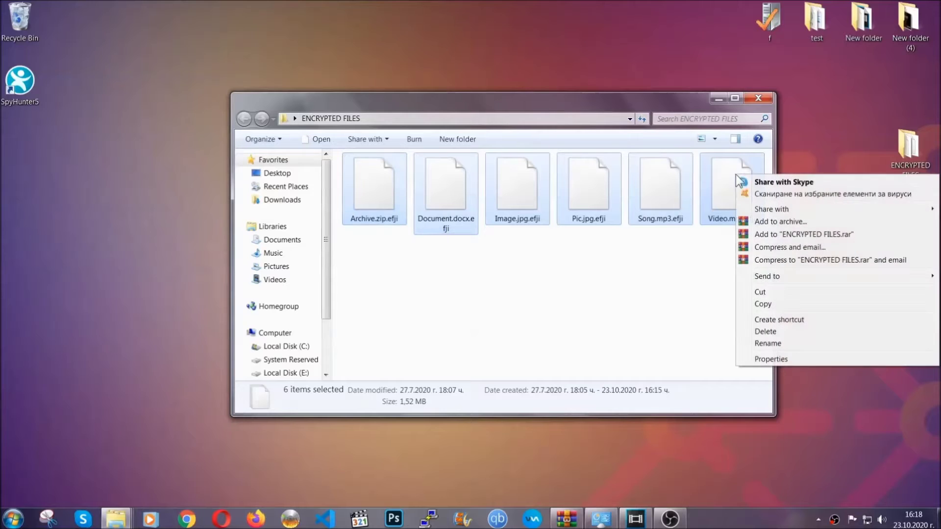
{"action": "left_click", "coordinate": [762, 305]}
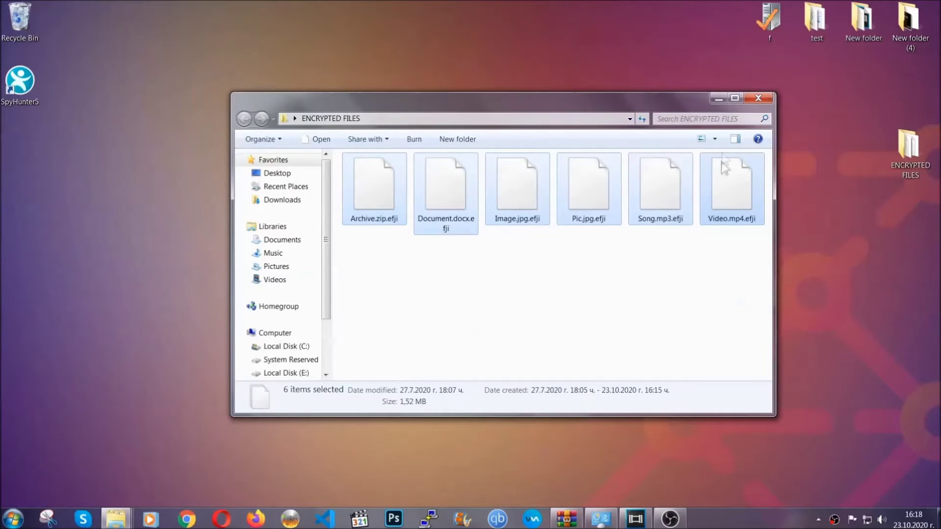
Step: Paste the copied files onto FLASH DRIVE (H:) and close the drive window
{"action": "left_click", "coordinate": [719, 99]}
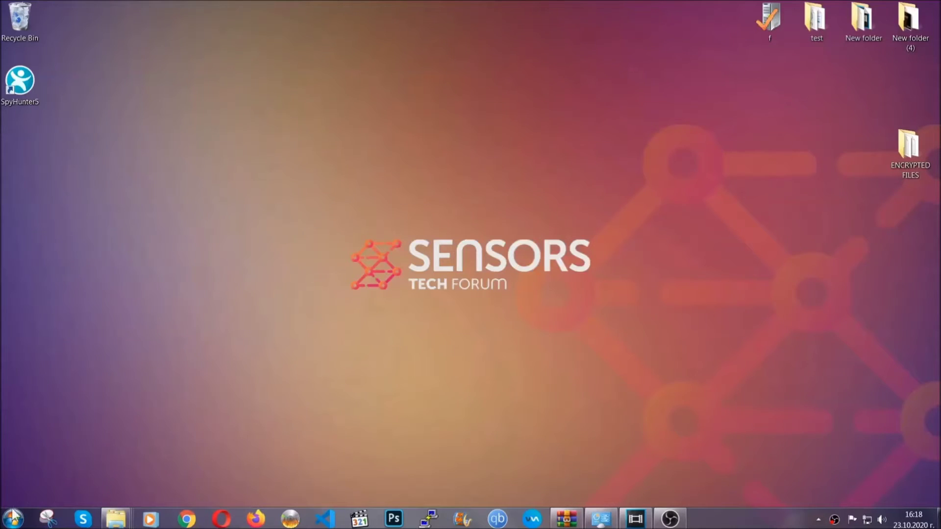
{"action": "left_click", "coordinate": [13, 518]}
{"action": "left_click", "coordinate": [178, 368]}
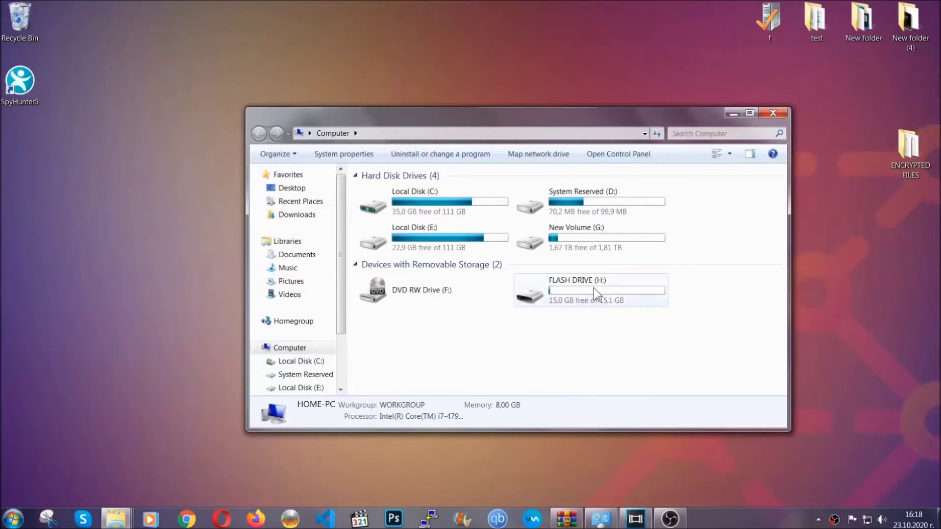
{"action": "double_click", "coordinate": [594, 287]}
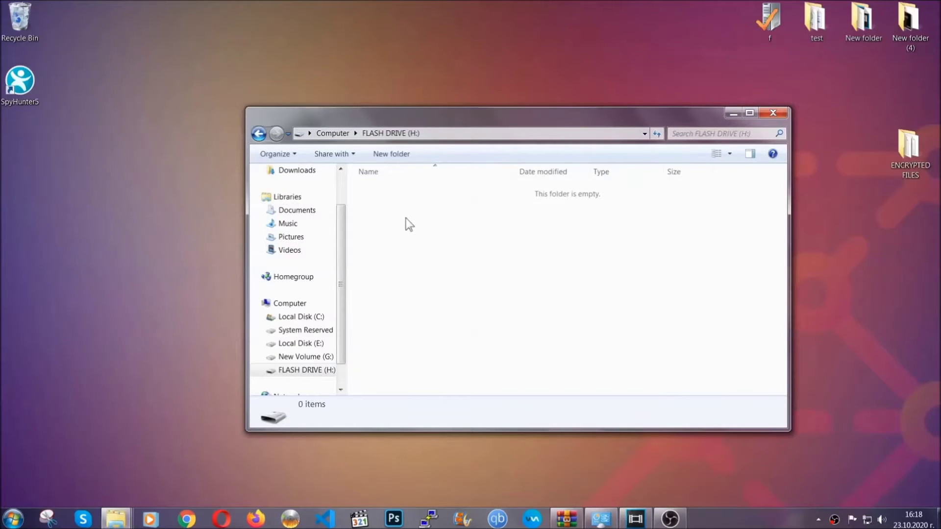
{"action": "right_click", "coordinate": [405, 219]}
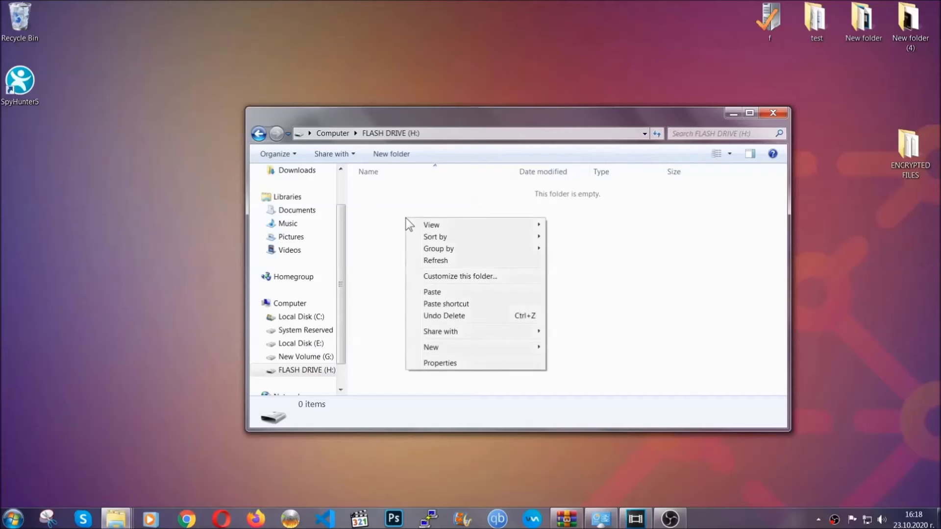
{"action": "left_click", "coordinate": [428, 293]}
{"action": "left_click", "coordinate": [428, 293]}
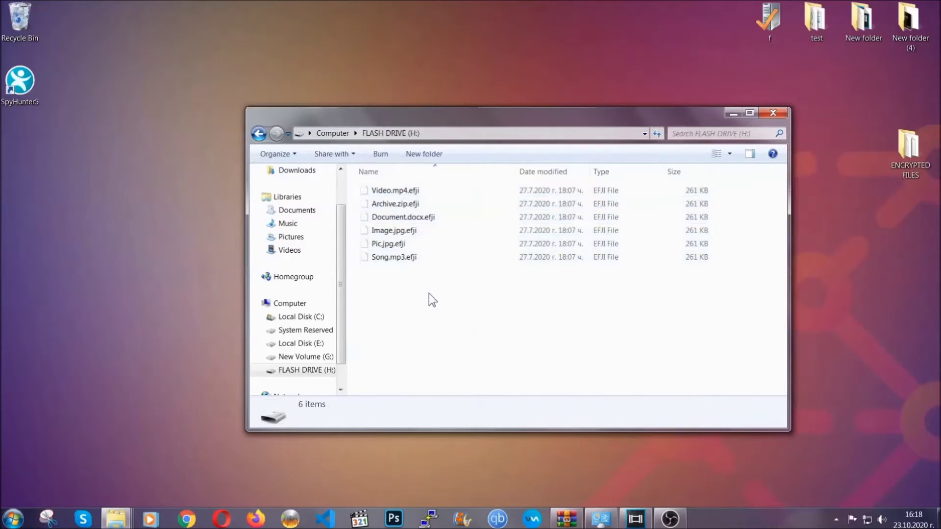
{"action": "left_click", "coordinate": [774, 114]}
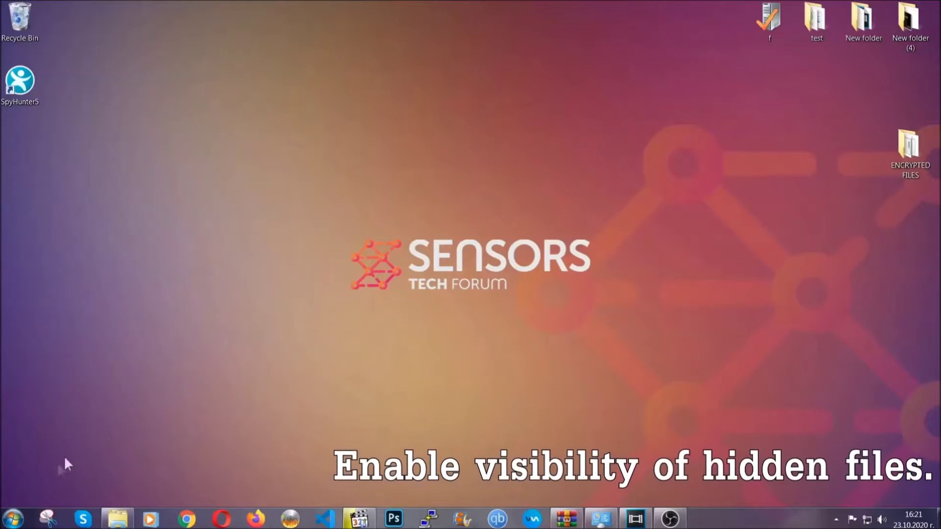
Step: Find 'show hidden files and folders' in Start search and apply 'Show hidden files, folders, and drives'
{"action": "left_click", "coordinate": [12, 519]}
{"action": "left_click", "coordinate": [38, 494]}
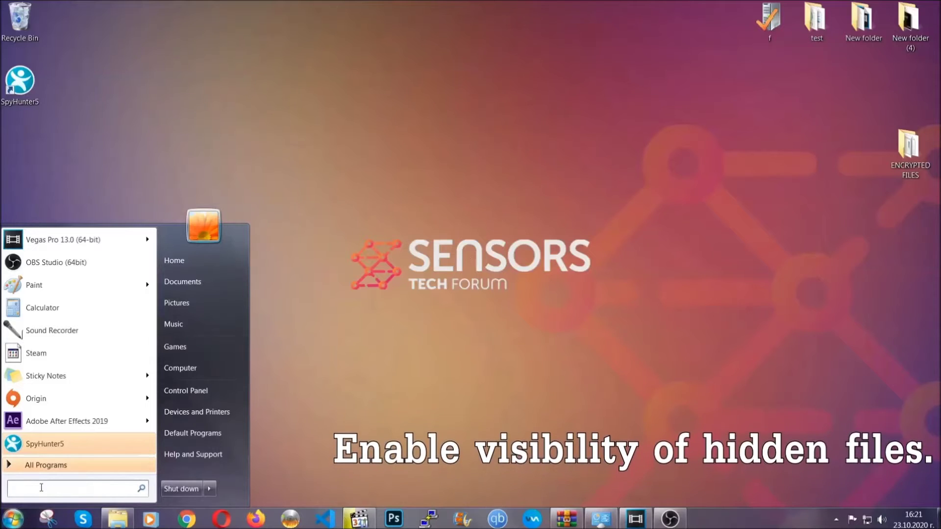
{"action": "type", "text": "showh"}
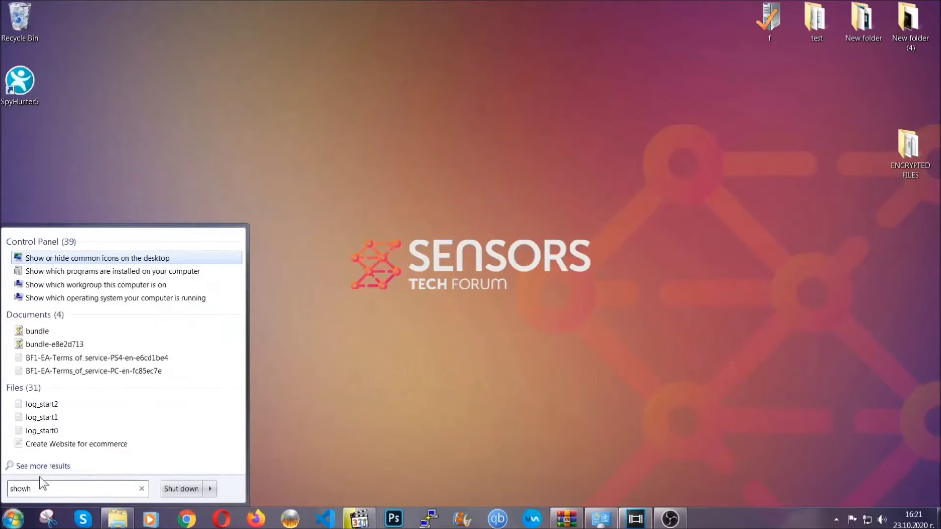
{"action": "key", "text": "BackSpace"}
{"action": "type", "text": "hidden f"}
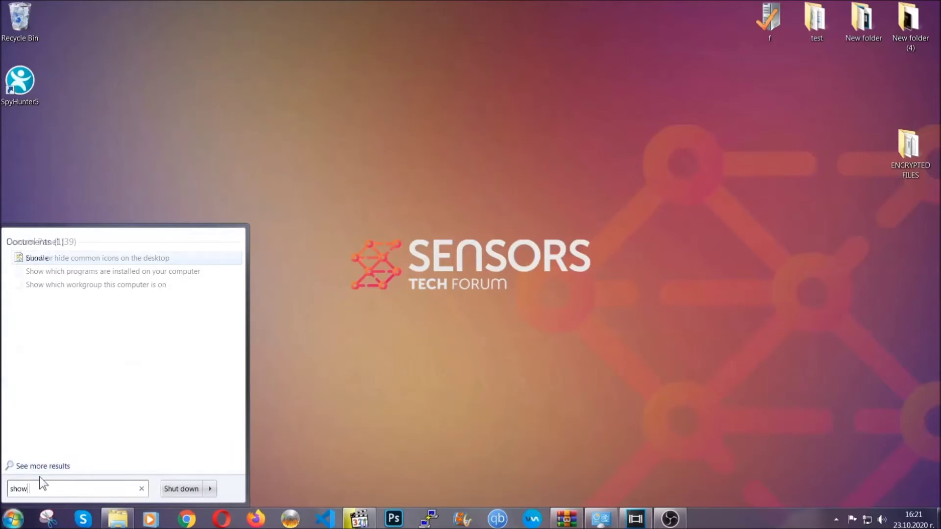
{"action": "type", "text": "iles and folders"}
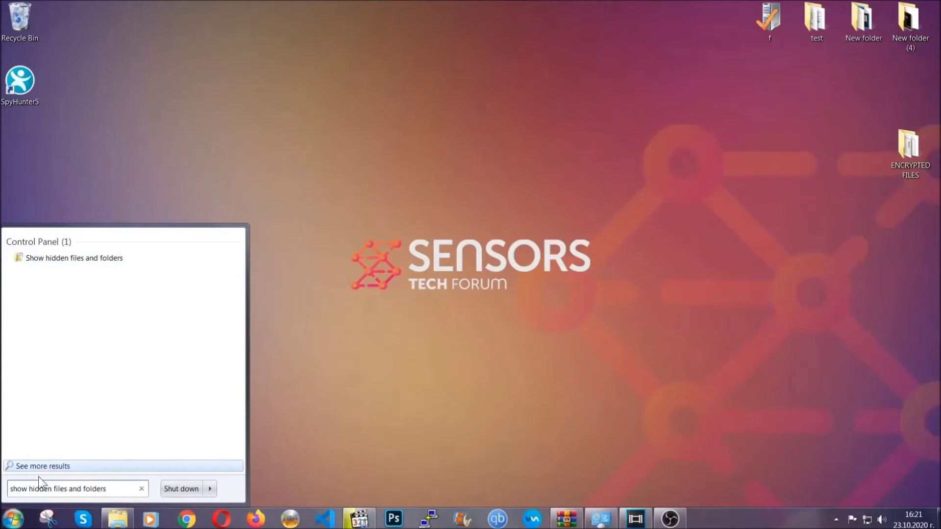
{"action": "left_click", "coordinate": [111, 261]}
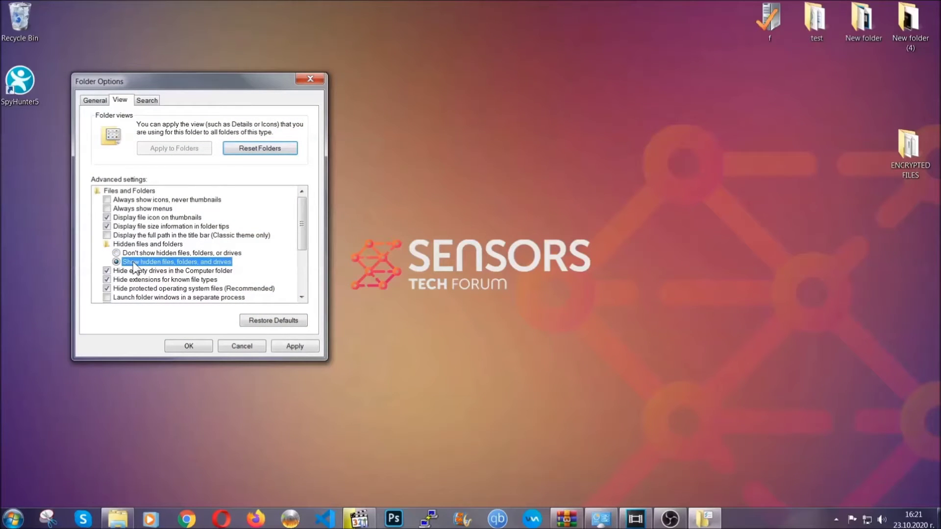
{"action": "left_click", "coordinate": [294, 347]}
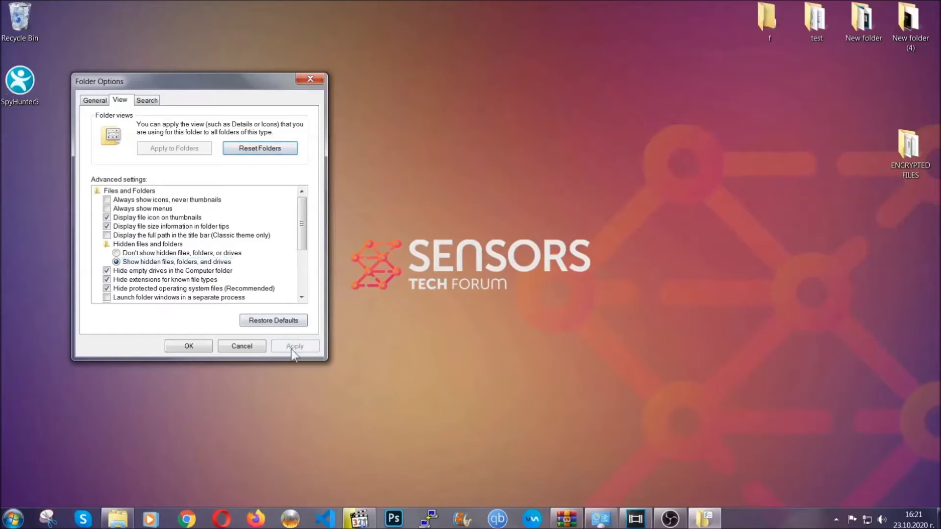
{"action": "left_click", "coordinate": [188, 346]}
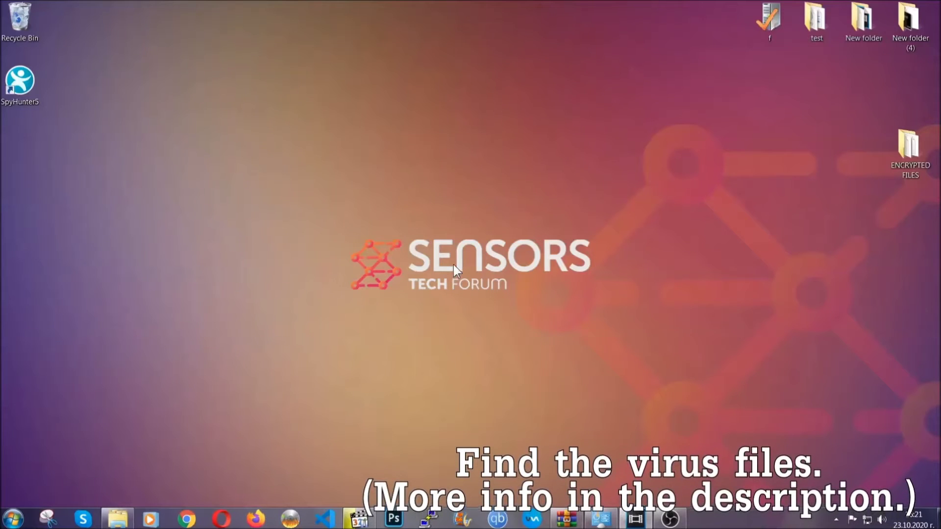
Step: Search the whole Computer for 'fileextension:exe Example Vir' to locate the virus executable
{"action": "left_click", "coordinate": [13, 518]}
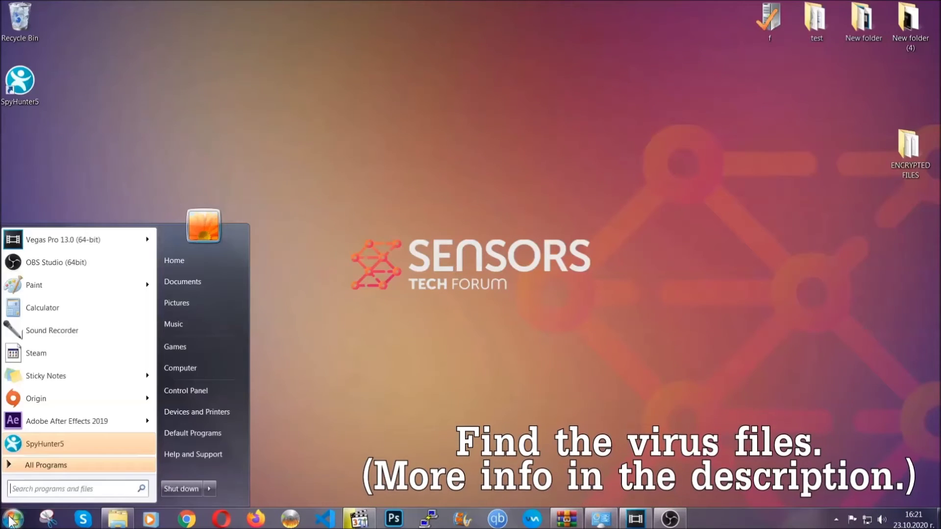
{"action": "left_click", "coordinate": [193, 367]}
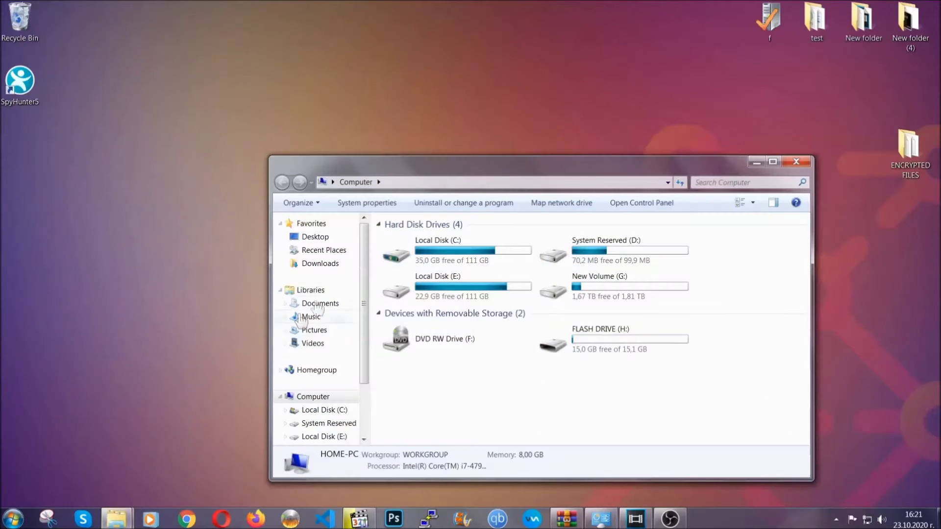
{"action": "left_click_drag", "start_coordinate": [512, 172], "coordinate": [450, 131]}
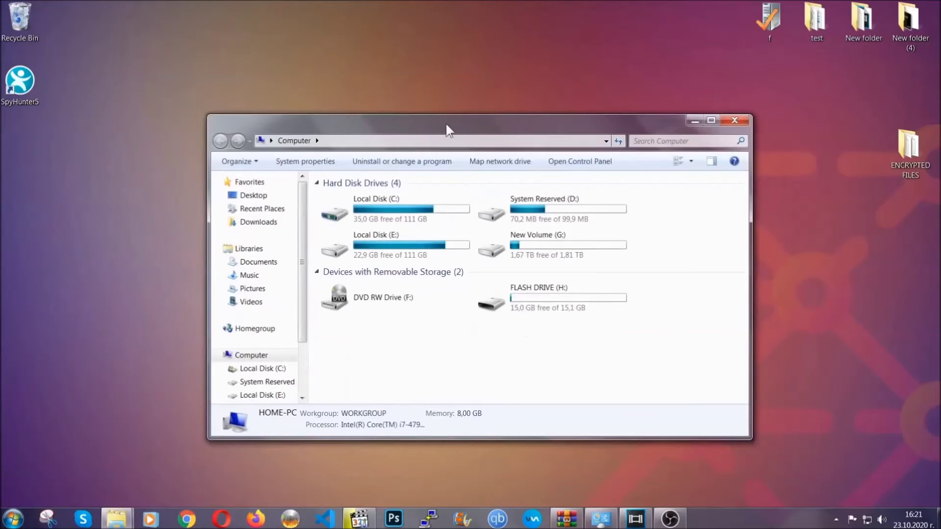
{"action": "left_click", "coordinate": [639, 141]}
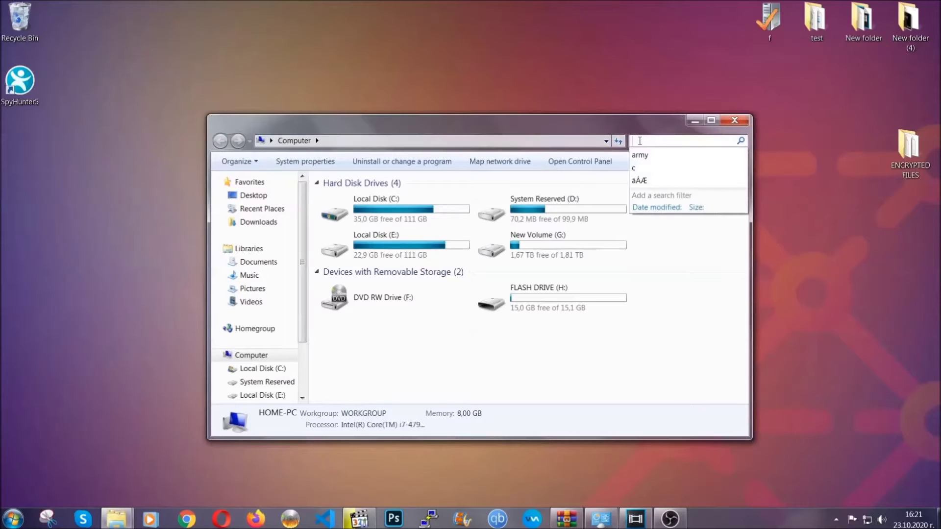
{"action": "type", "text": "file"}
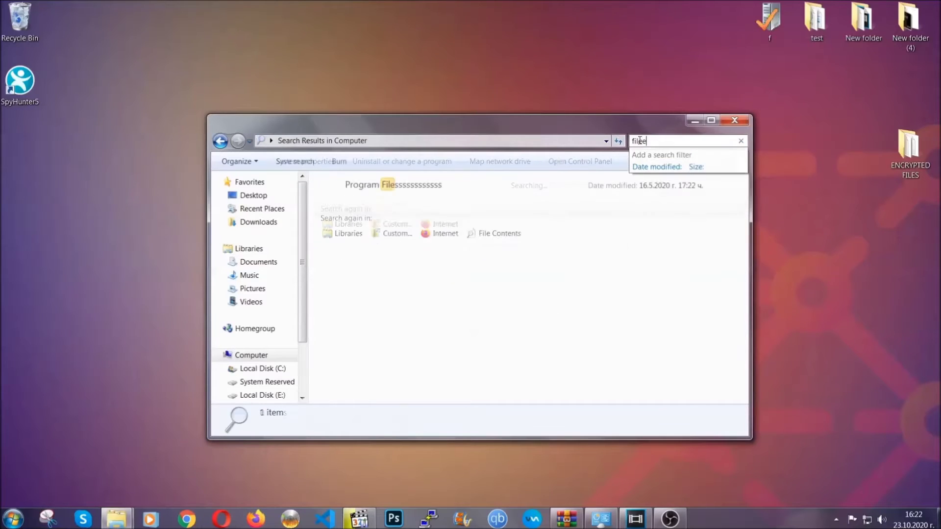
{"action": "type", "text": "extension:exe "}
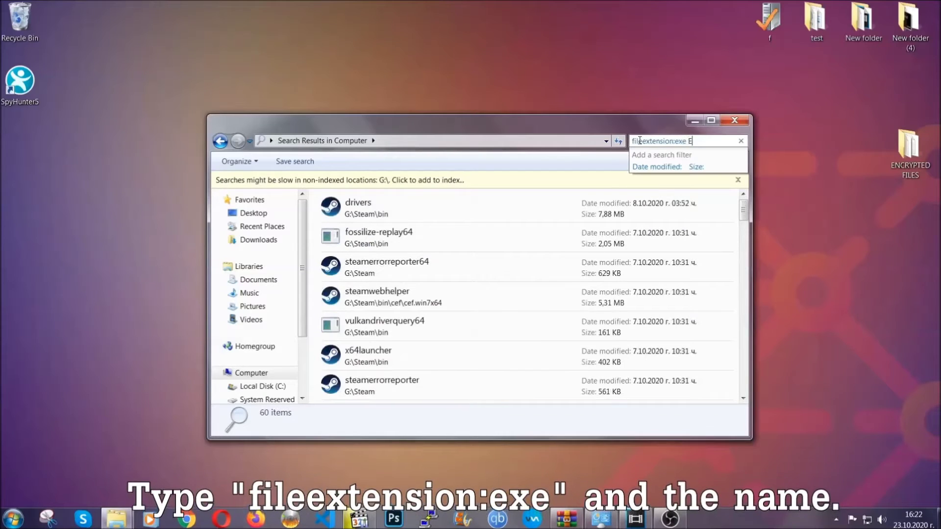
{"action": "type", "text": "Example Virus Name"}
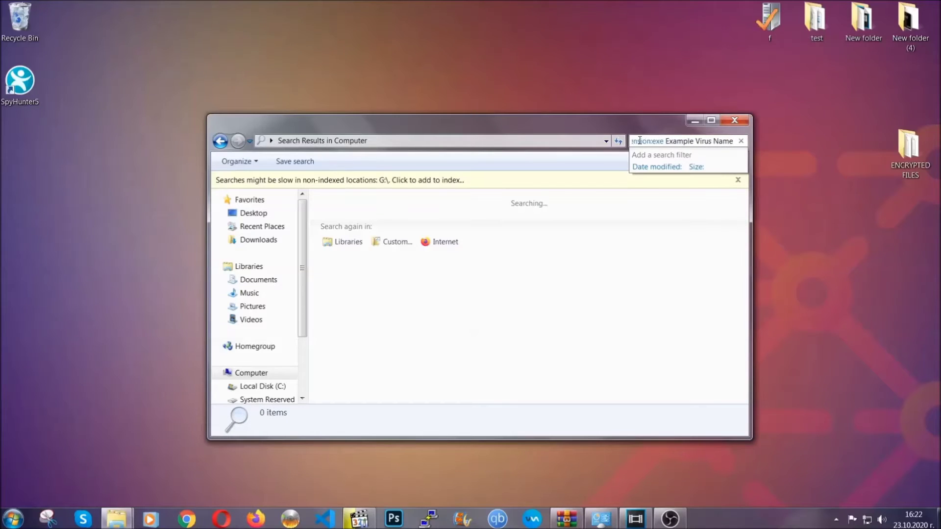
{"action": "key", "text": "Return"}
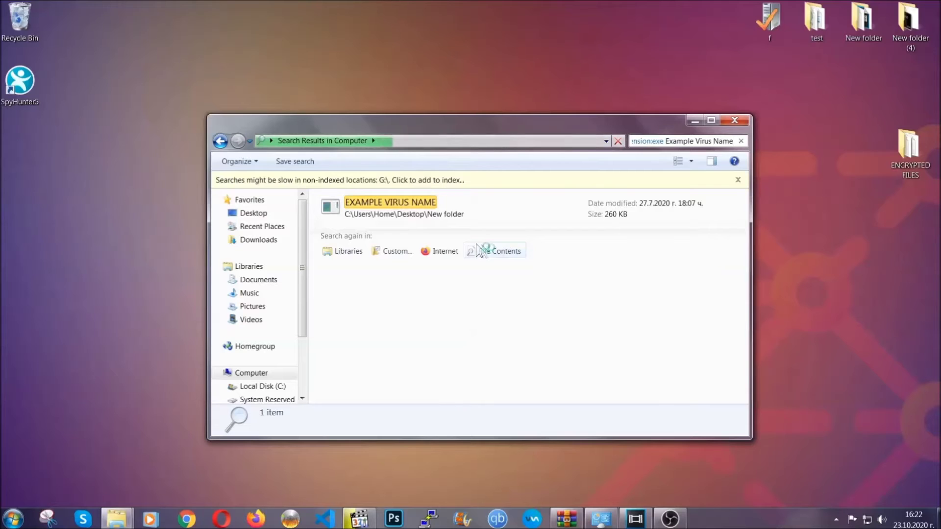
Step: Delete the EXAMPLE VIRUS NAME file to the Recycle Bin and close the search window
{"action": "left_click", "coordinate": [411, 200]}
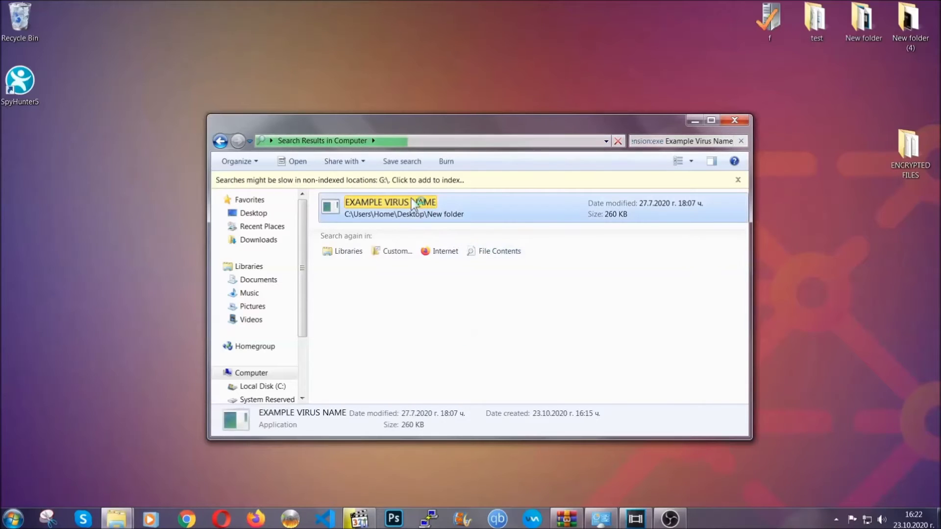
{"action": "right_click", "coordinate": [411, 202]}
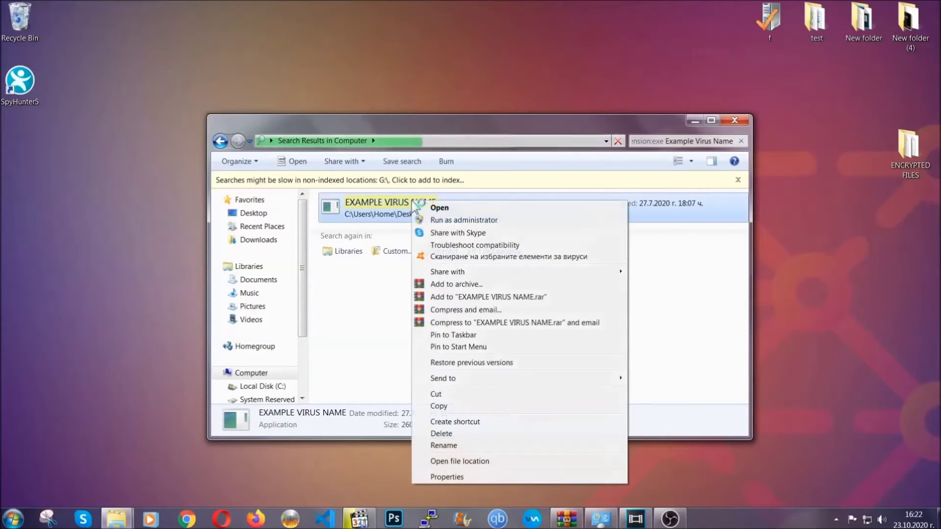
{"action": "left_click", "coordinate": [454, 434]}
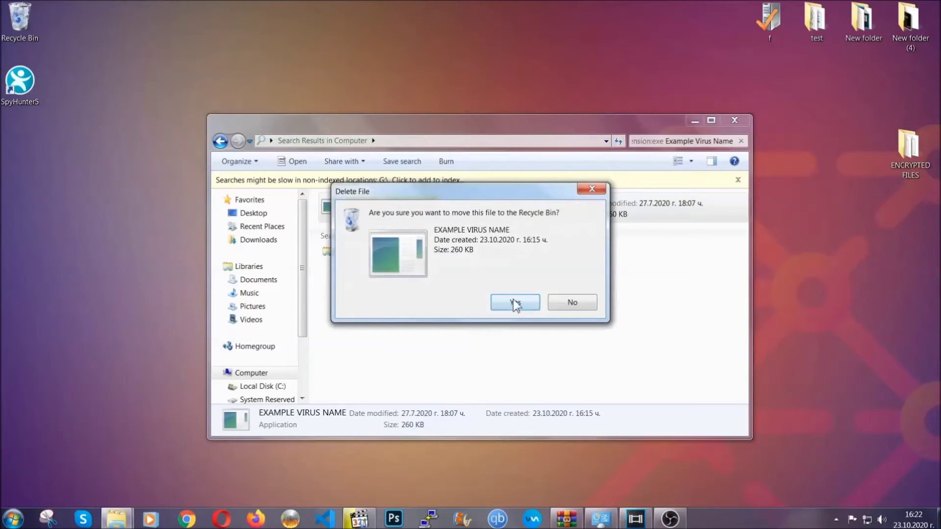
{"action": "left_click", "coordinate": [513, 300]}
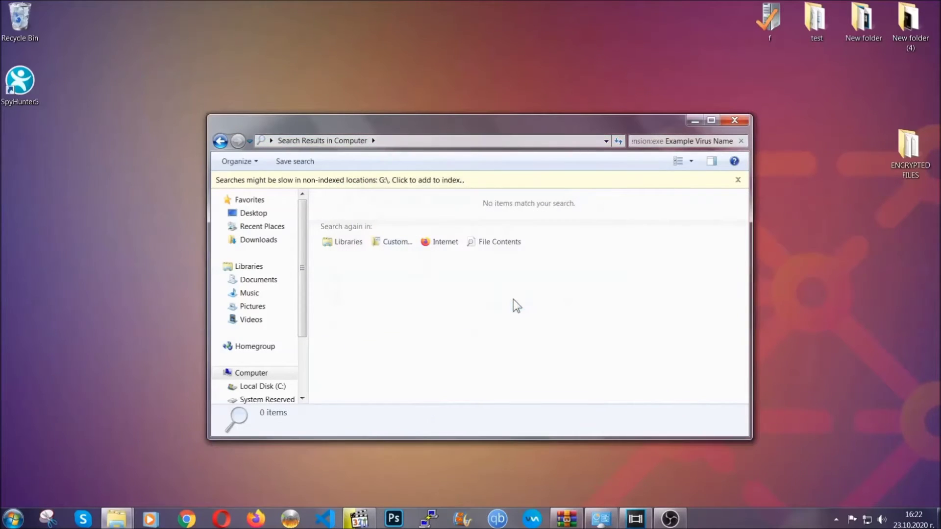
{"action": "left_click", "coordinate": [736, 119]}
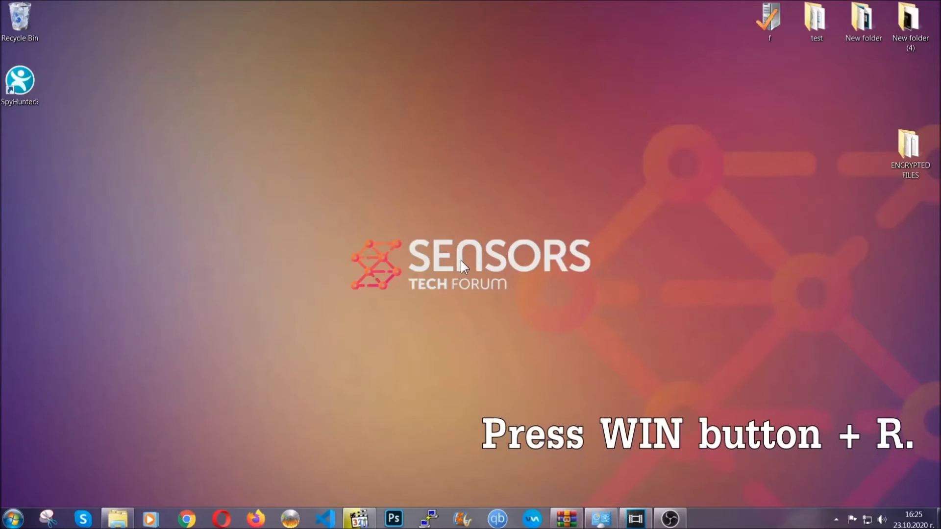
Step: Run REGEDIT from the Run dialog, replacing the old cmd entry
{"action": "key", "text": "super+r"}
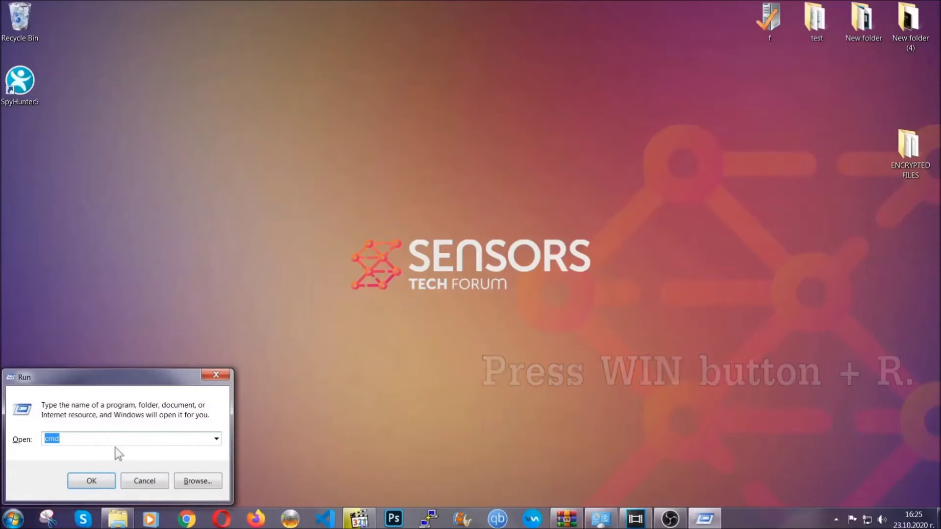
{"action": "left_click", "coordinate": [88, 446]}
{"action": "left_click_drag", "start_coordinate": [89, 446], "coordinate": [12, 444]}
{"action": "type", "text": "REGEDIT"}
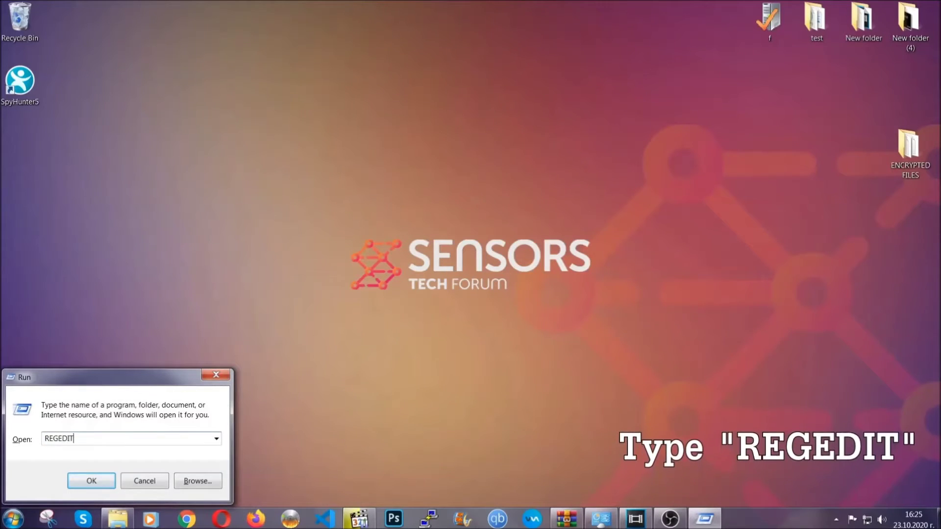
{"action": "left_click", "coordinate": [79, 479]}
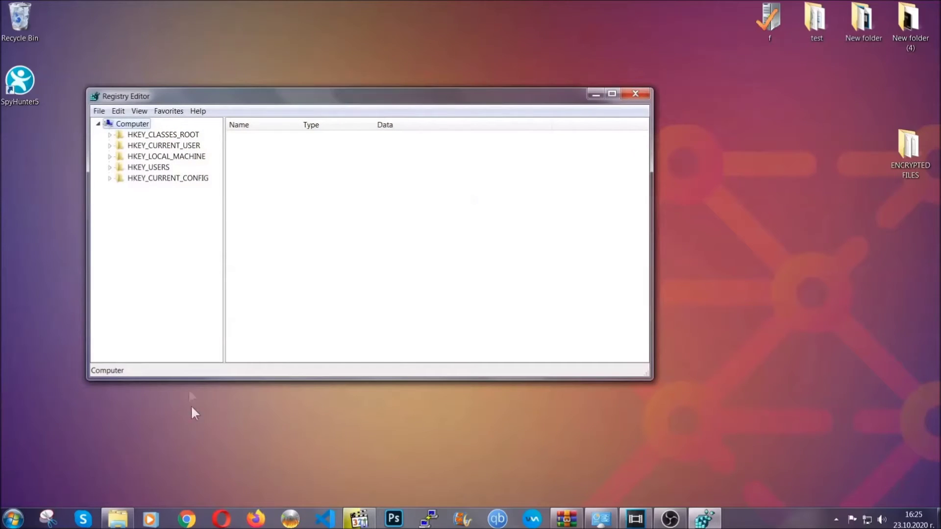
Step: Export the entire registry to a Desktop file named BACKUP.reg
{"action": "left_click", "coordinate": [99, 112]}
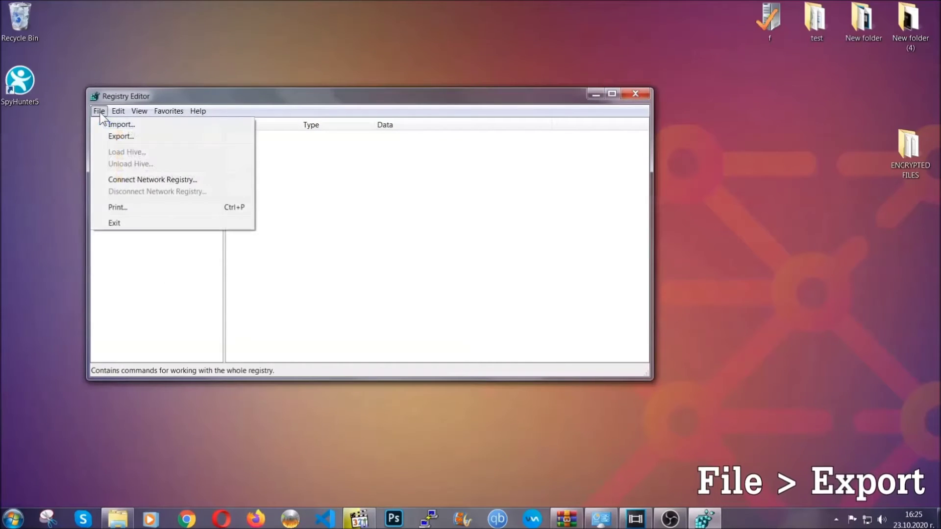
{"action": "left_click", "coordinate": [122, 136]}
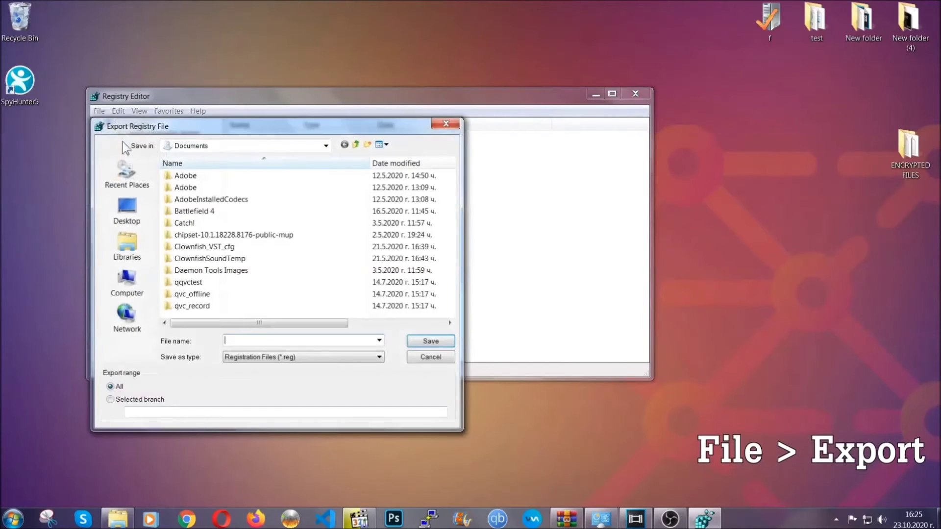
{"action": "left_click", "coordinate": [122, 207]}
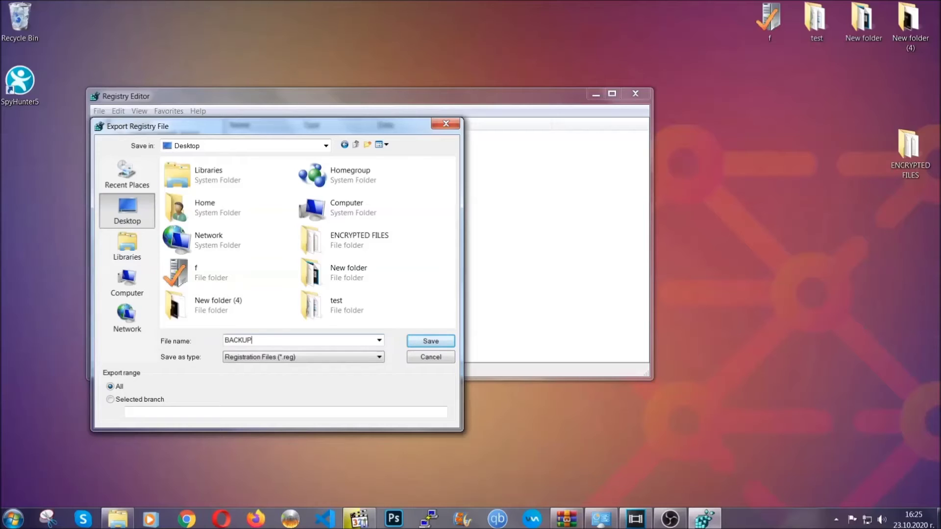
{"action": "left_click", "coordinate": [430, 341]}
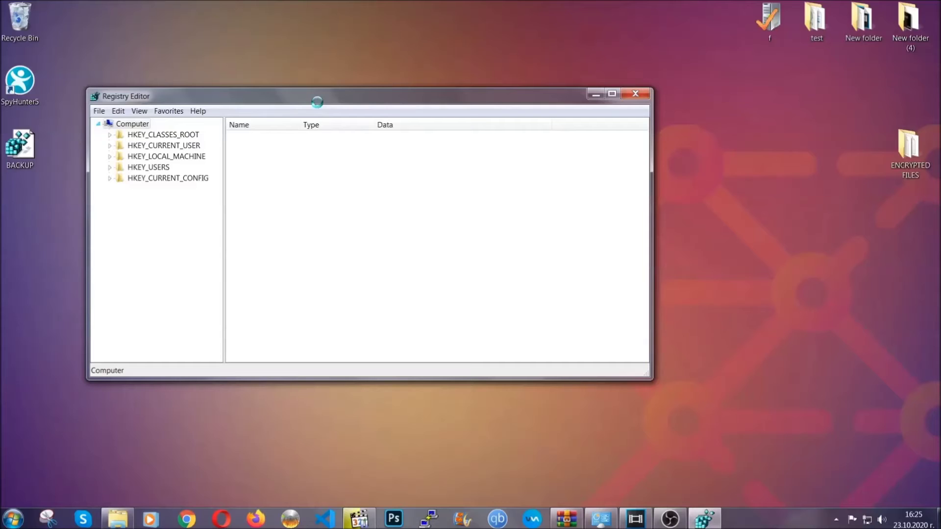
{"action": "left_click_drag", "start_coordinate": [317, 103], "coordinate": [410, 133]}
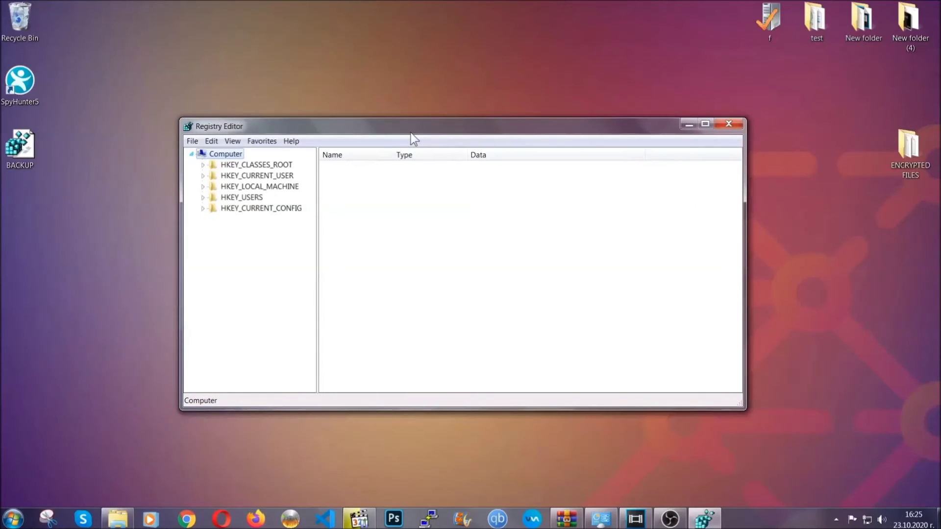
{"action": "left_click", "coordinate": [191, 142]}
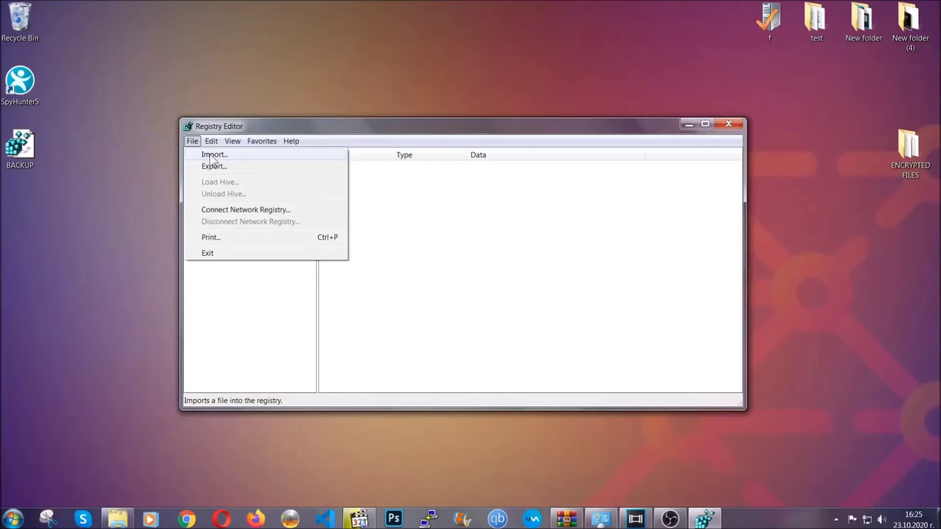
Step: Search the registry for RunOnce and select the adjacent CurrentVersion\Run key
{"action": "left_click", "coordinate": [193, 141]}
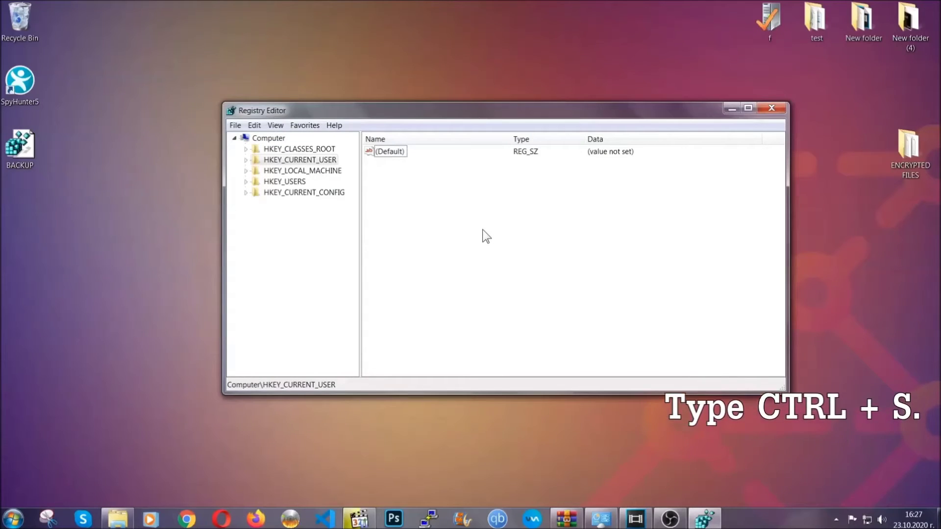
{"action": "key", "text": "ctrl+f"}
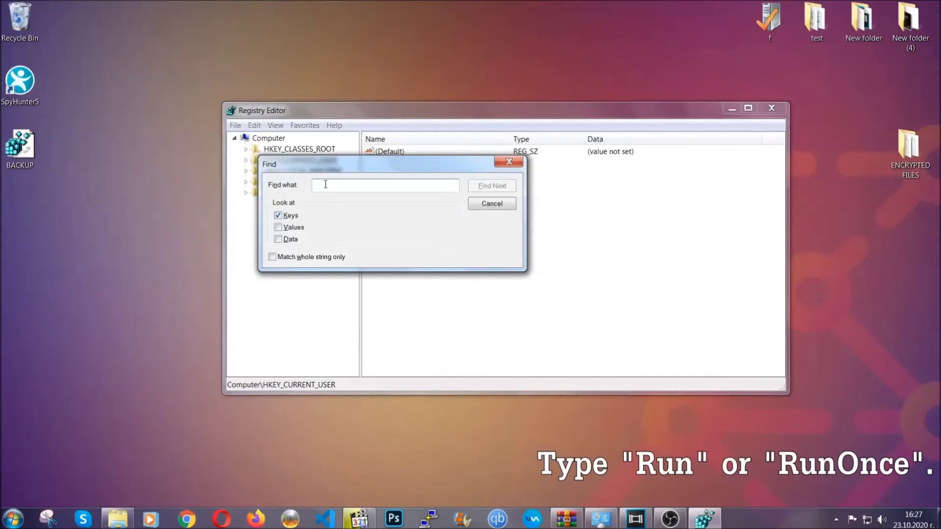
{"action": "type", "text": "RunOnce"}
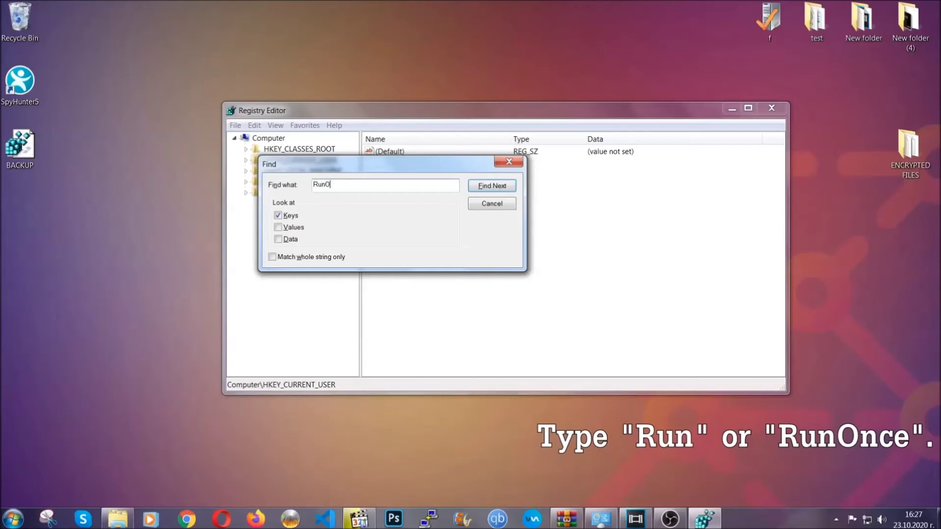
{"action": "left_click", "coordinate": [503, 186]}
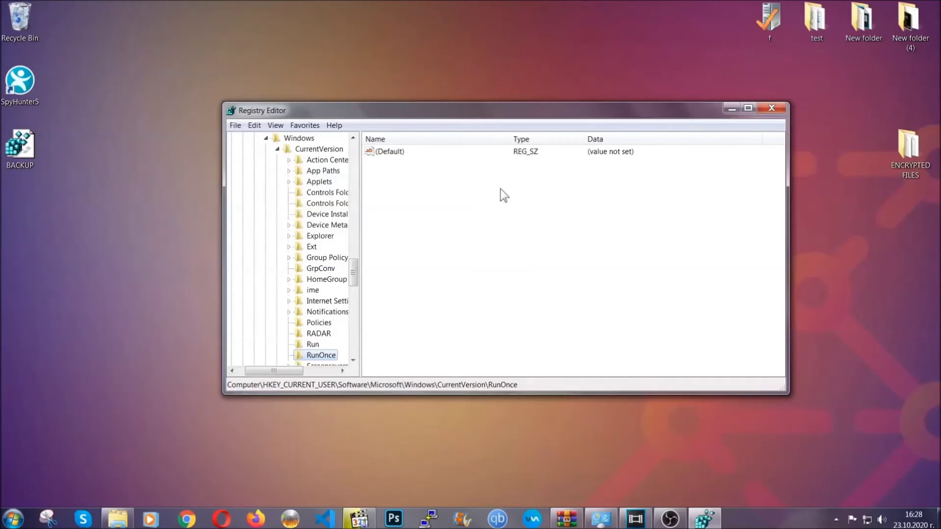
{"action": "left_click_drag", "start_coordinate": [358, 266], "coordinate": [354, 280]}
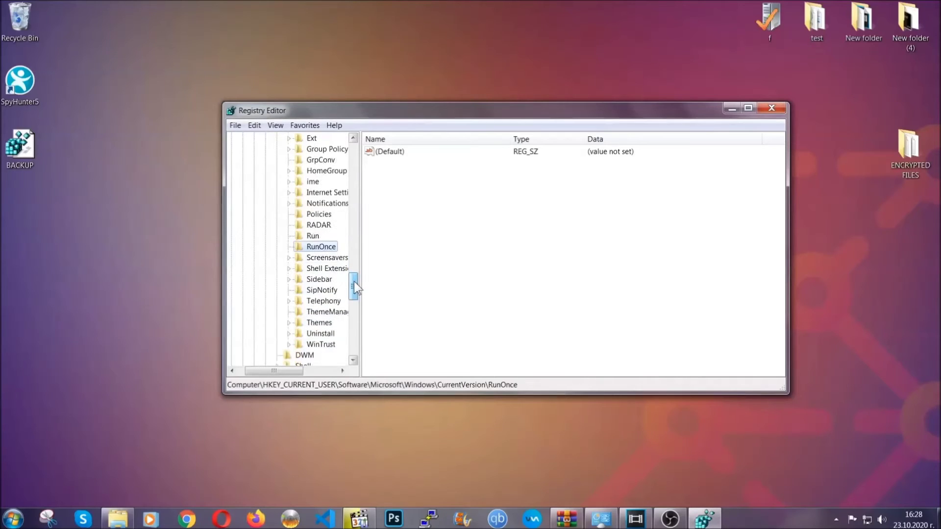
{"action": "left_click", "coordinate": [313, 236]}
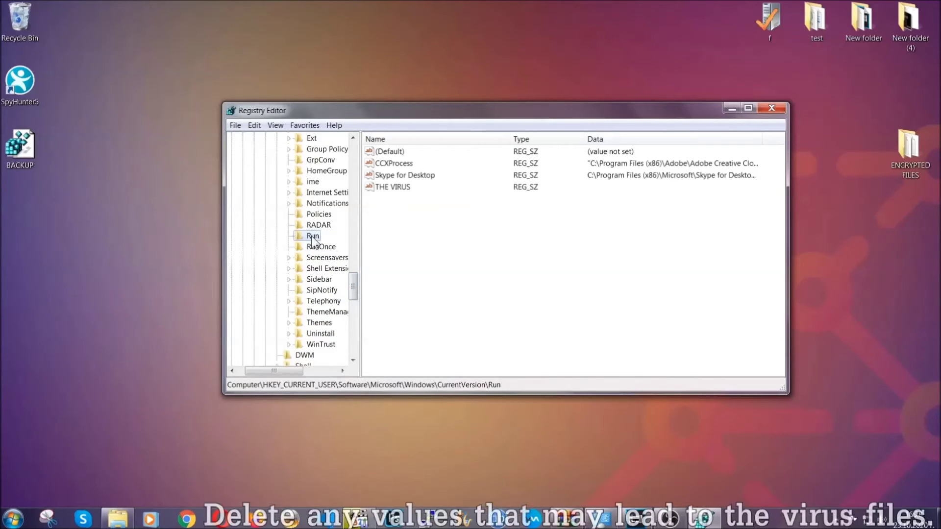
Step: Permanently delete the THE VIRUS startup value from the Run key
{"action": "left_click", "coordinate": [386, 188]}
{"action": "right_click", "coordinate": [387, 188]}
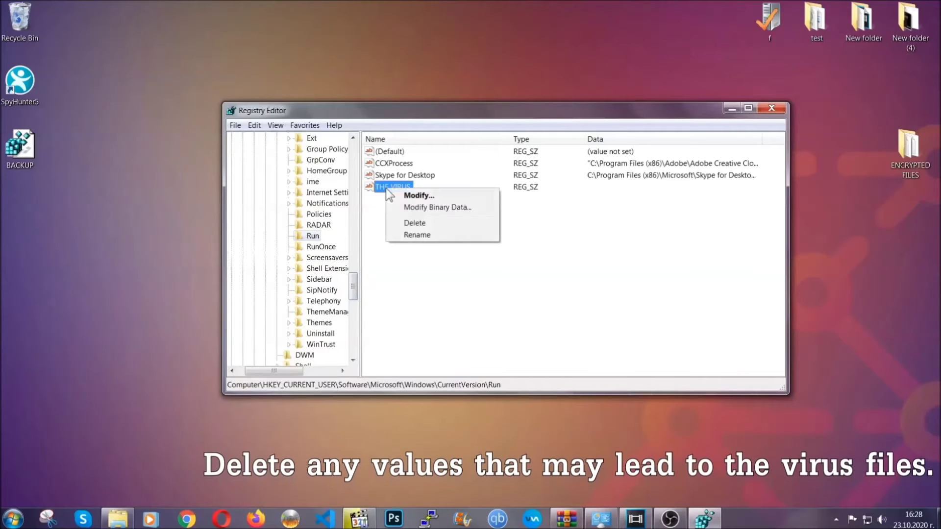
{"action": "left_click", "coordinate": [407, 223]}
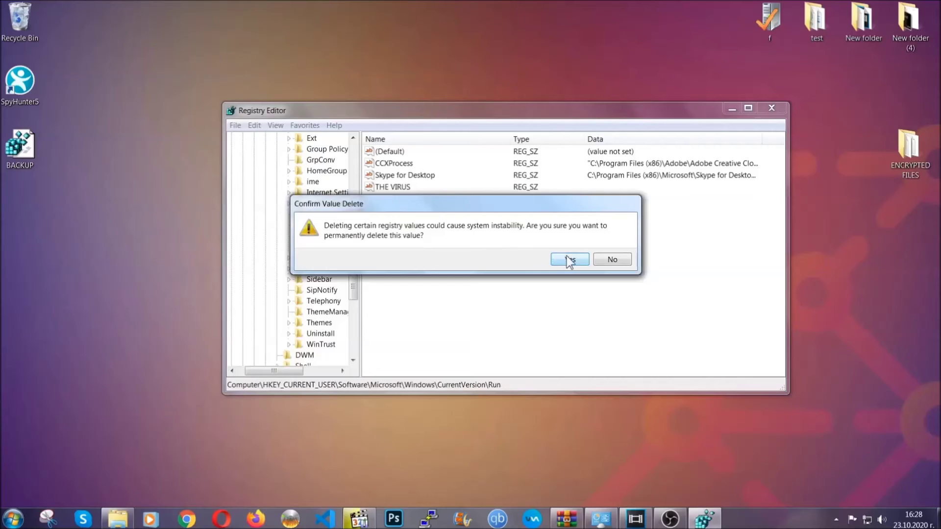
{"action": "left_click", "coordinate": [569, 259]}
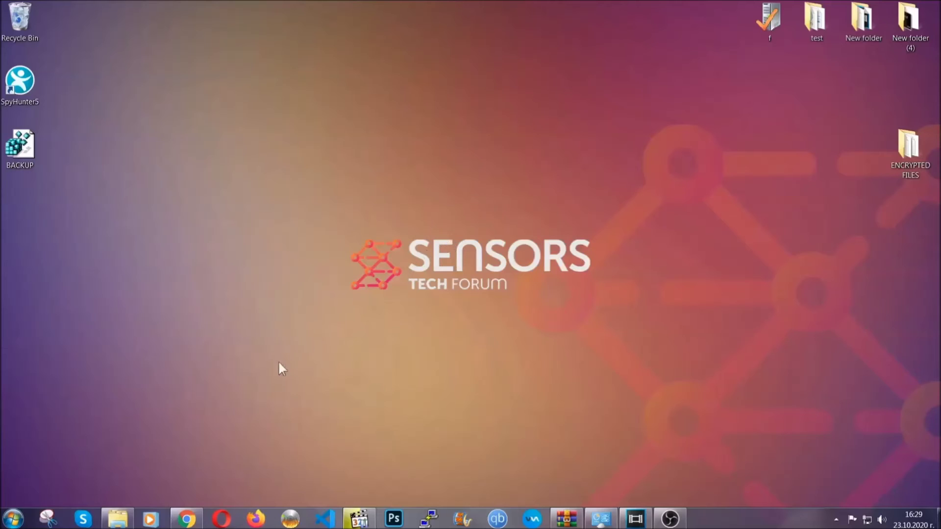
Step: Return to the SensorsTechForum recovery article and expand 'Method 2 - Restore Data via Windows Backup'
{"action": "left_click", "coordinate": [186, 519]}
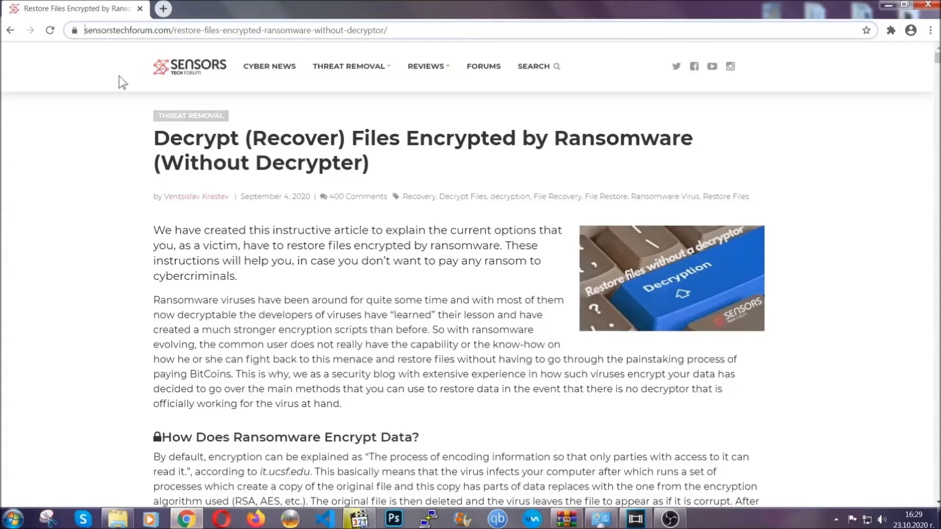
{"action": "left_click_drag", "start_coordinate": [85, 30], "coordinate": [425, 35]}
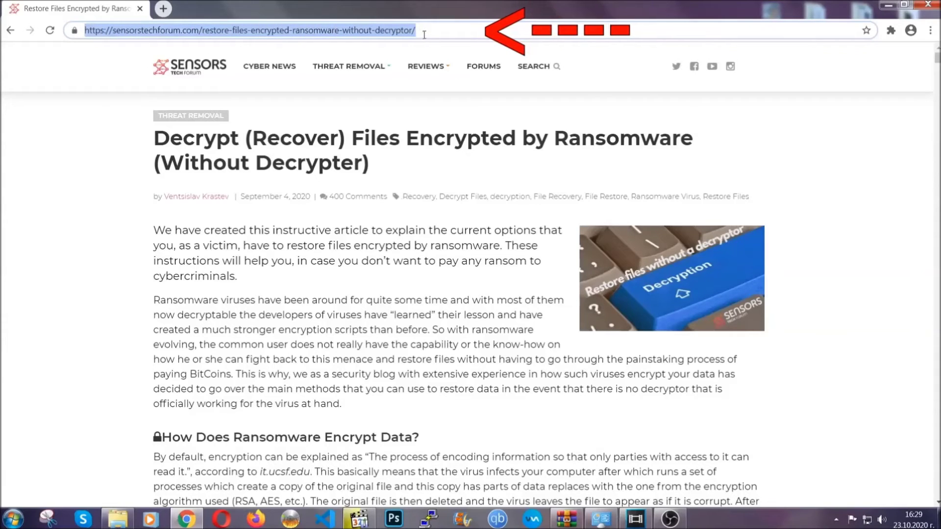
{"action": "mouse_move", "coordinate": [426, 97]}
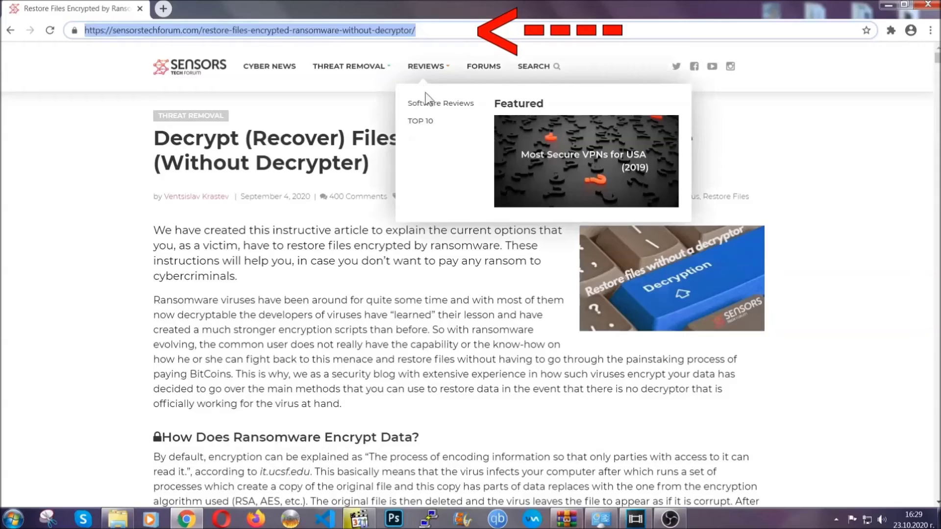
{"action": "scroll", "coordinate": [483, 267], "scroll_direction": "down", "scroll_amount": 5}
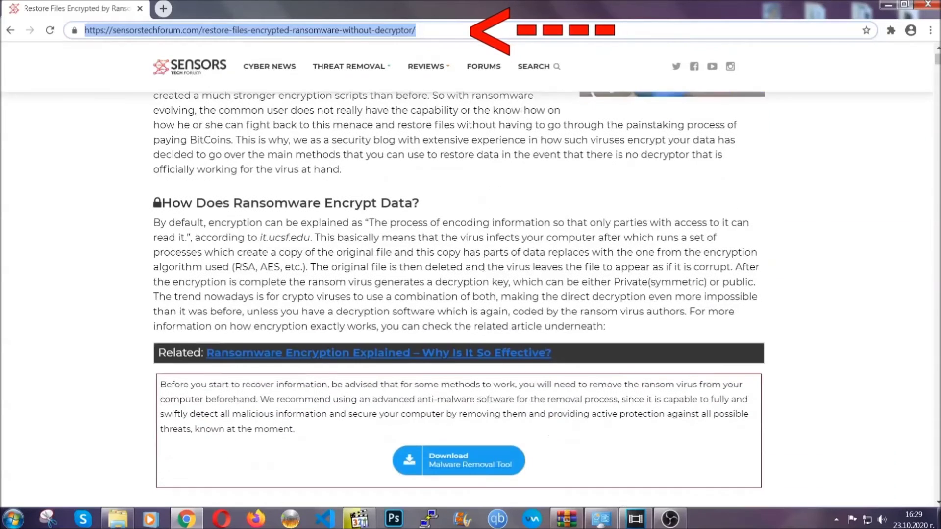
{"action": "scroll", "coordinate": [484, 267], "scroll_direction": "down", "scroll_amount": 6}
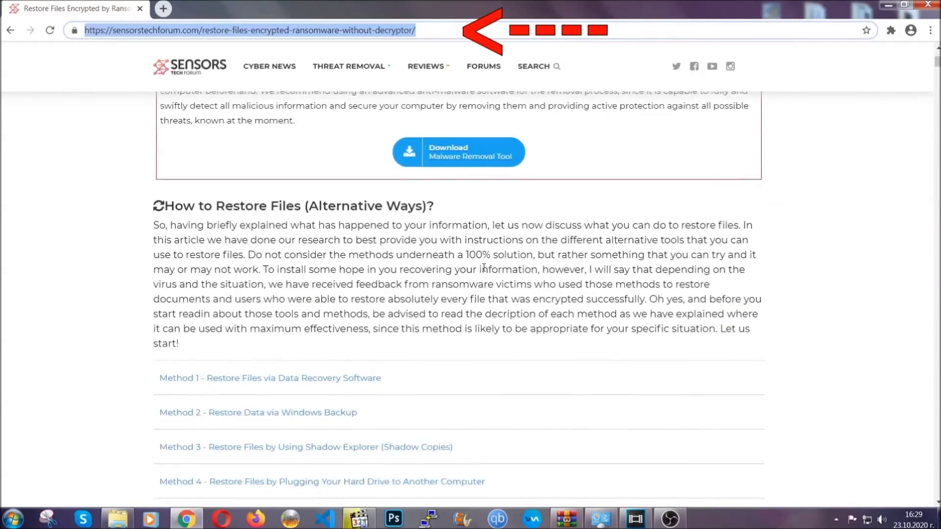
{"action": "scroll", "coordinate": [484, 267], "scroll_direction": "down", "scroll_amount": 1}
{"action": "scroll", "coordinate": [485, 269], "scroll_direction": "down", "scroll_amount": 3}
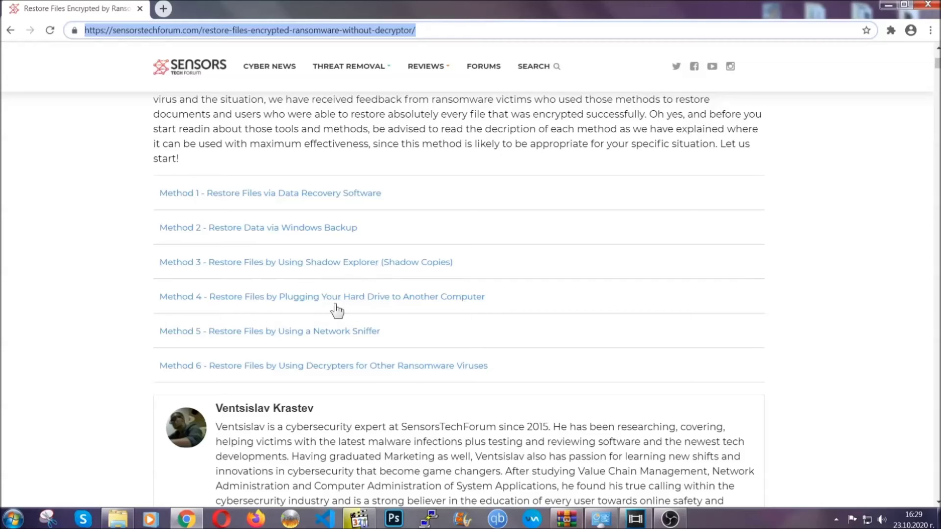
{"action": "left_click", "coordinate": [293, 228]}
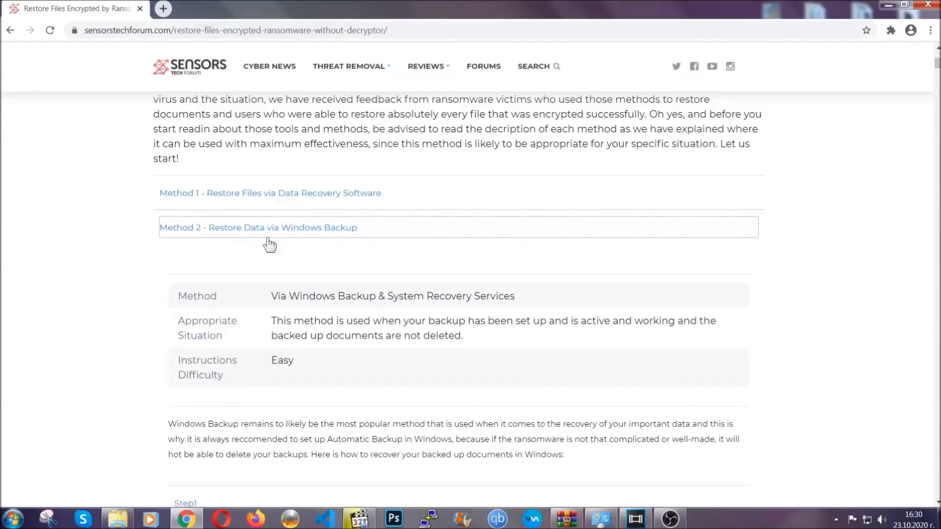
Step: Highlight the Method 2 summary table text, then clear the selection
{"action": "left_click_drag", "start_coordinate": [273, 292], "coordinate": [331, 366]}
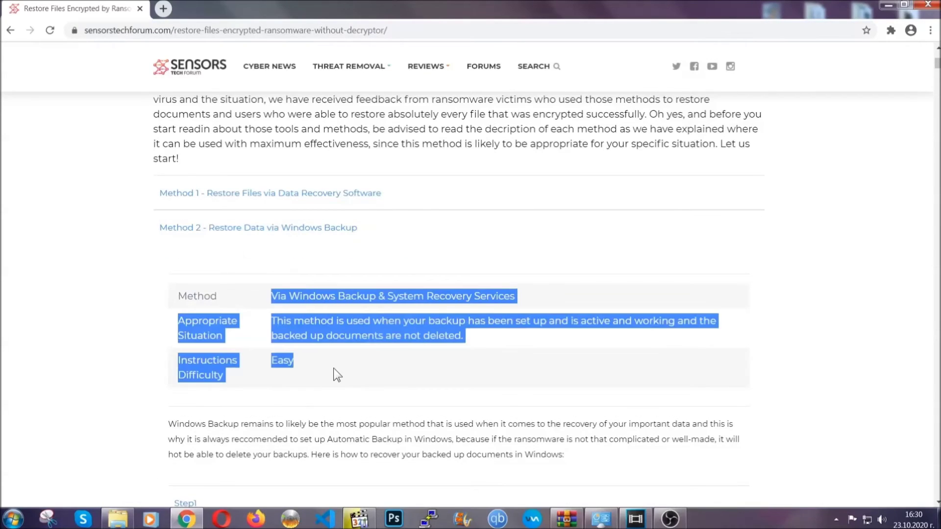
{"action": "left_click", "coordinate": [335, 368]}
{"action": "scroll", "coordinate": [336, 365], "scroll_direction": "down", "scroll_amount": 4}
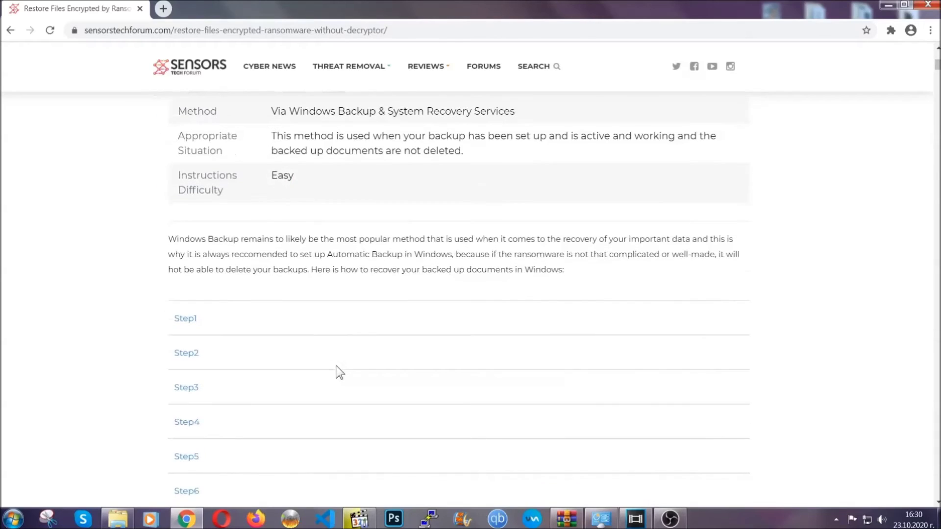
{"action": "scroll", "coordinate": [336, 365], "scroll_direction": "down", "scroll_amount": 1}
Step: Expand Step1, Step2 and Step3 of the Windows Backup instructions, revealing the Backup settings instruction
{"action": "left_click", "coordinate": [192, 259]}
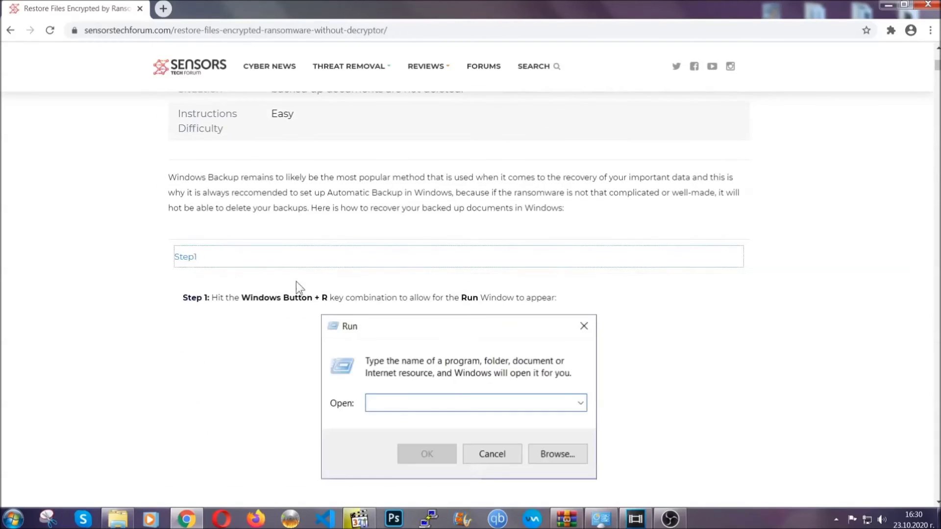
{"action": "scroll", "coordinate": [441, 307], "scroll_direction": "down", "scroll_amount": 5}
{"action": "left_click", "coordinate": [220, 308]}
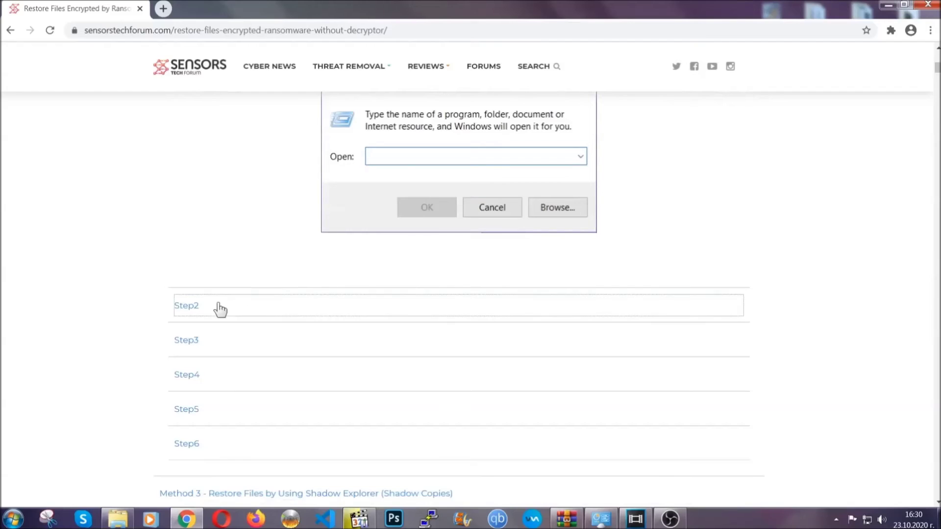
{"action": "scroll", "coordinate": [422, 310], "scroll_direction": "down", "scroll_amount": 5}
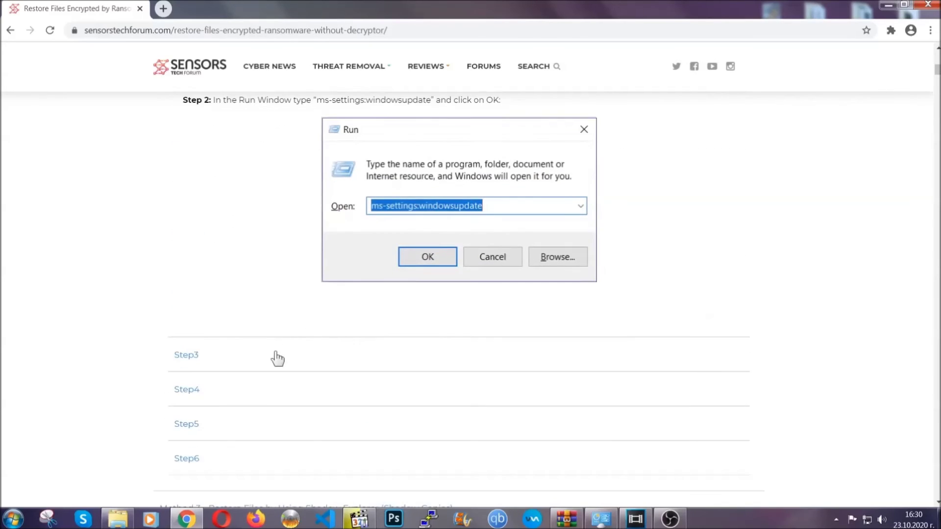
{"action": "left_click", "coordinate": [278, 359]}
Step: Read through the expanded steps, then minimize Chrome to show the desktop
{"action": "scroll", "coordinate": [416, 333], "scroll_direction": "down", "scroll_amount": 4}
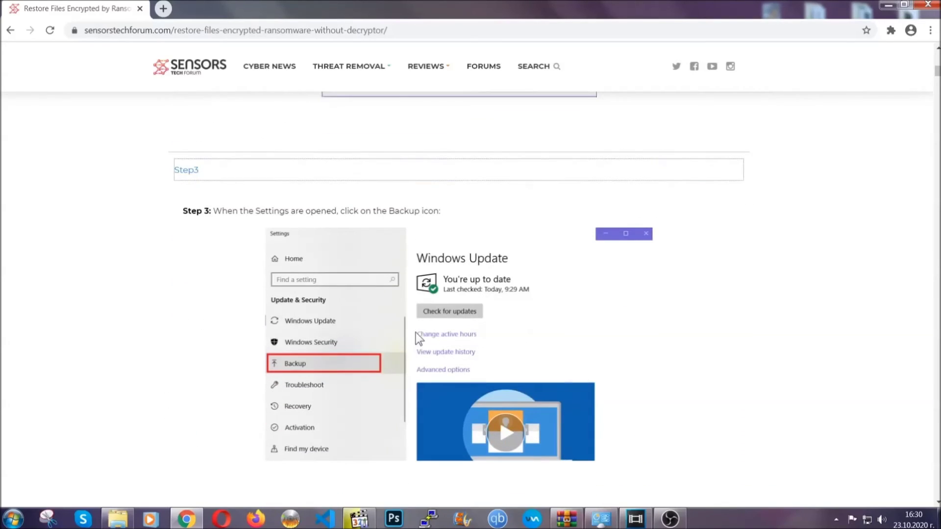
{"action": "scroll", "coordinate": [416, 333], "scroll_direction": "down", "scroll_amount": 3}
{"action": "scroll", "coordinate": [414, 335], "scroll_direction": "down", "scroll_amount": 2}
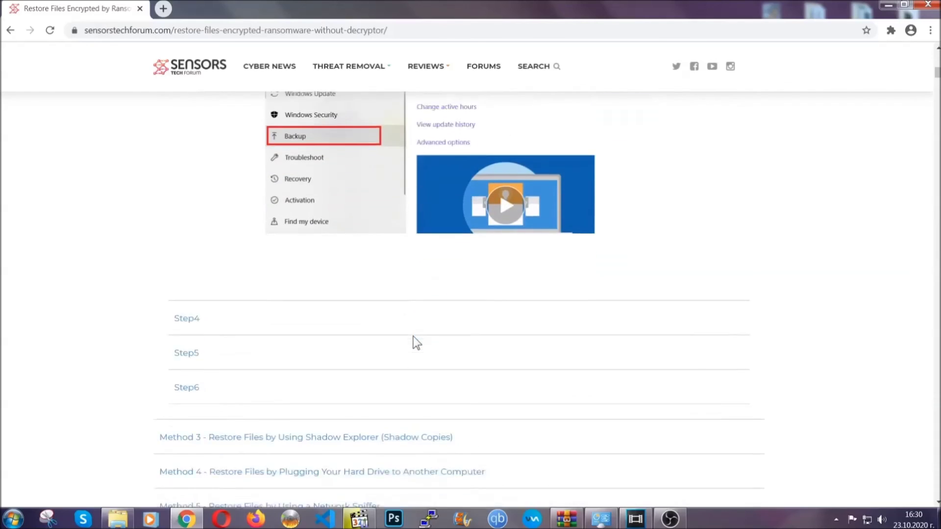
{"action": "scroll", "coordinate": [413, 337], "scroll_direction": "down", "scroll_amount": 8}
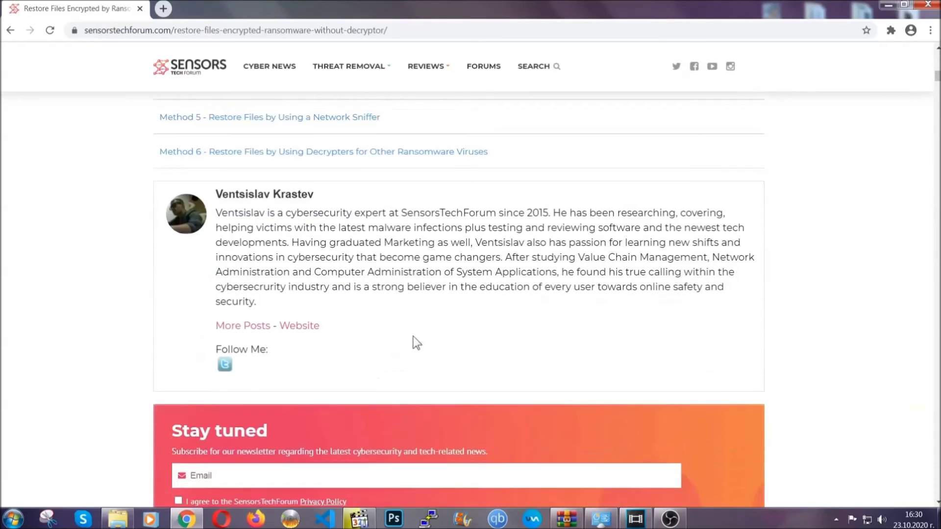
{"action": "scroll", "coordinate": [414, 336], "scroll_direction": "up", "scroll_amount": 20}
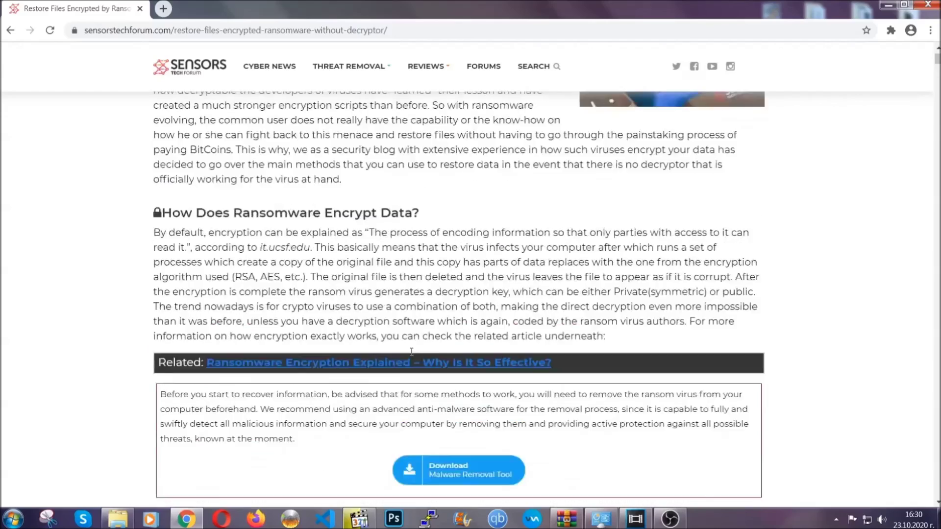
{"action": "scroll", "coordinate": [411, 351], "scroll_direction": "up", "scroll_amount": 5}
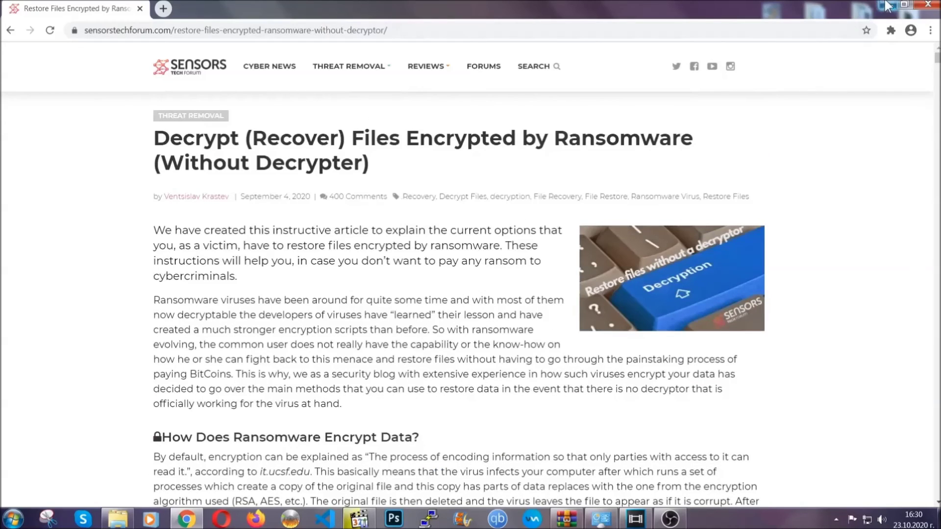
{"action": "left_click", "coordinate": [886, 4]}
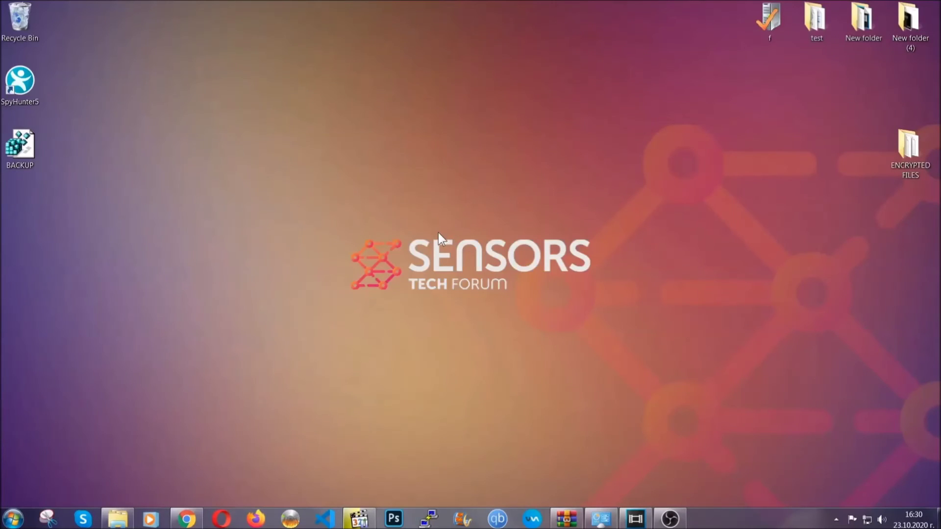